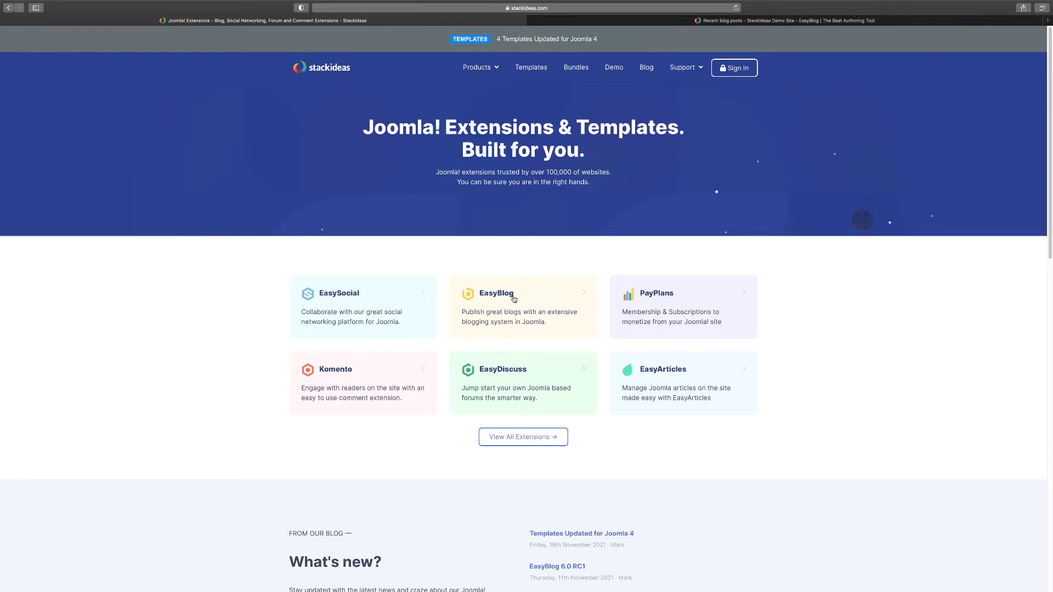
Open the EasyBlog product page from the EasyBlog card on the stackideas.com homepage
{"action": "left_click", "coordinate": [509, 317]}
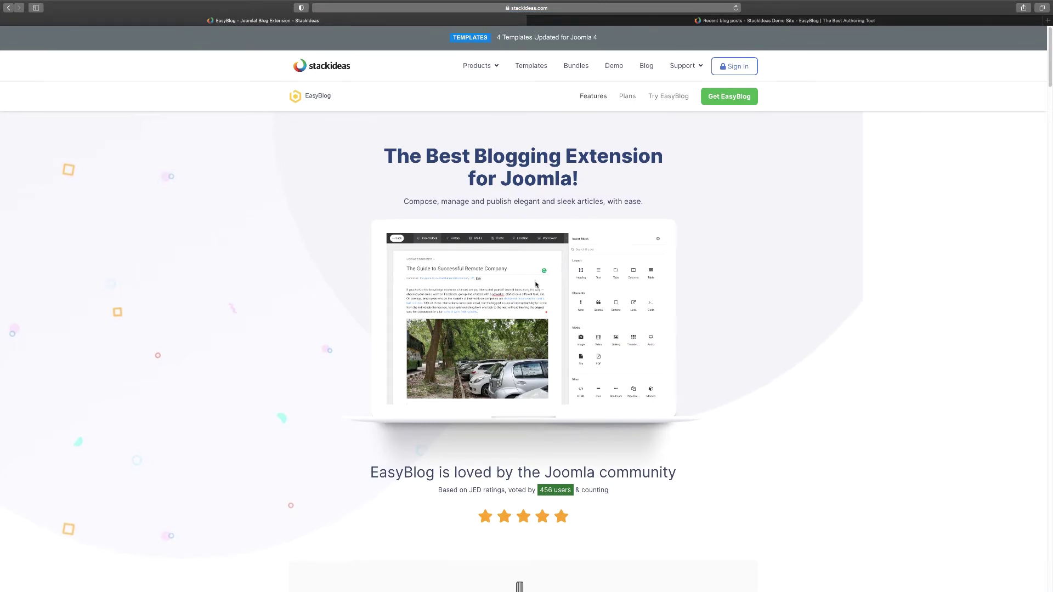
Scroll past Composer, Media Manager, Responsive and Wonderful Enhancements to Tools for Authors and Readers
{"action": "scroll", "coordinate": [536, 284], "scroll_direction": "down", "scroll_amount": 3}
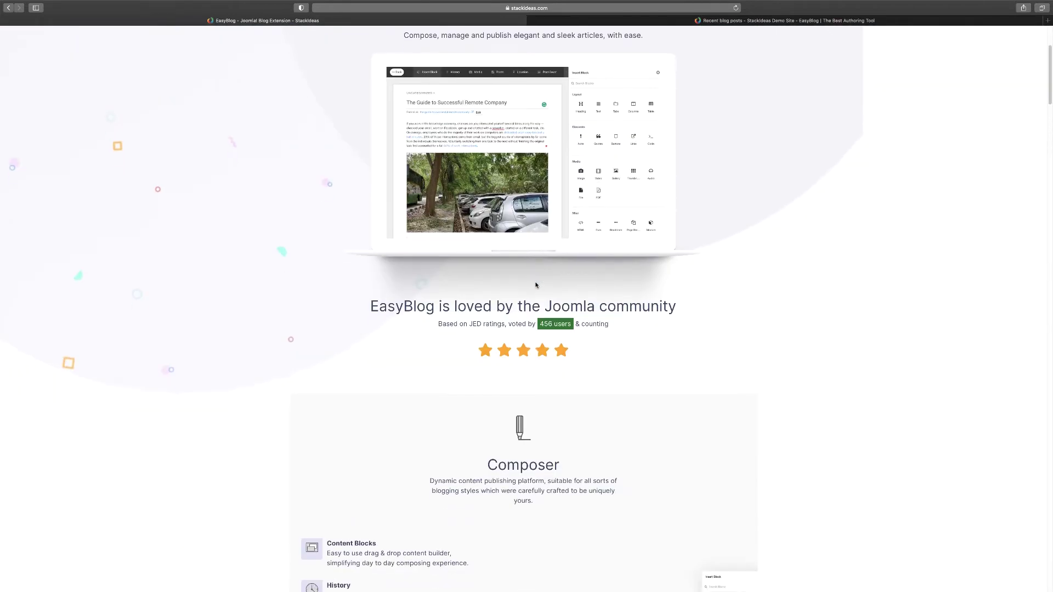
{"action": "scroll", "coordinate": [535, 284], "scroll_direction": "up", "scroll_amount": 3}
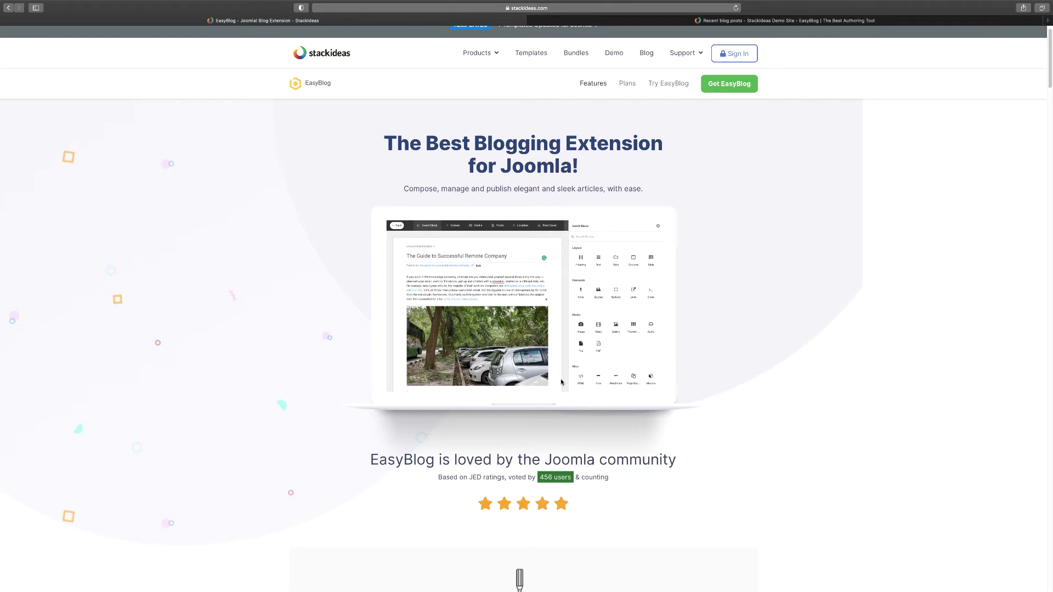
{"action": "scroll", "coordinate": [561, 382], "scroll_direction": "down", "scroll_amount": 2}
{"action": "scroll", "coordinate": [563, 378], "scroll_direction": "down", "scroll_amount": 3}
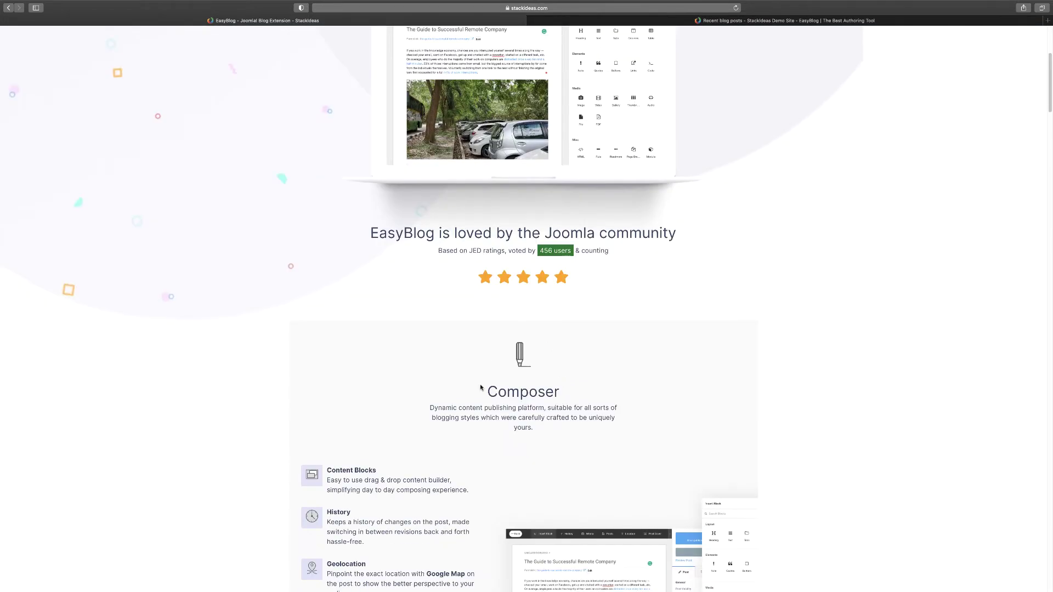
{"action": "scroll", "coordinate": [363, 342], "scroll_direction": "down", "scroll_amount": 3}
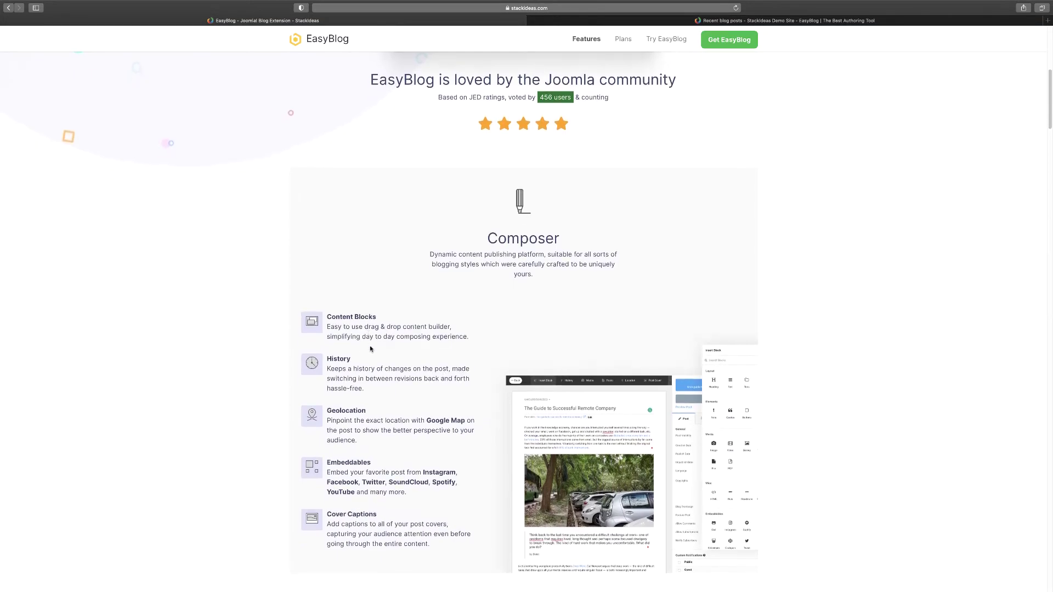
{"action": "scroll", "coordinate": [367, 345], "scroll_direction": "down", "scroll_amount": 3}
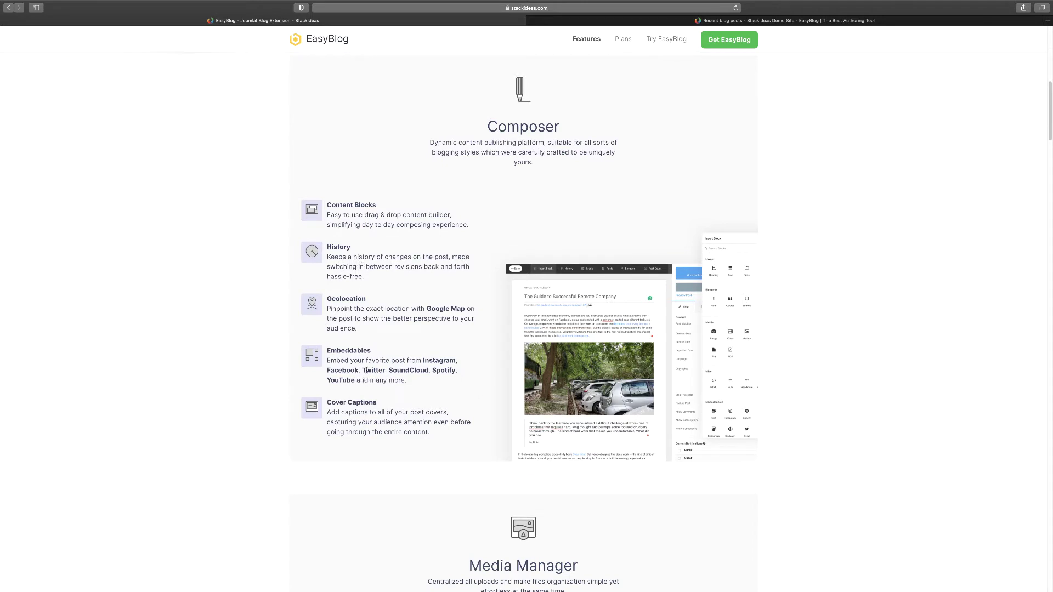
{"action": "scroll", "coordinate": [382, 395], "scroll_direction": "down", "scroll_amount": 1}
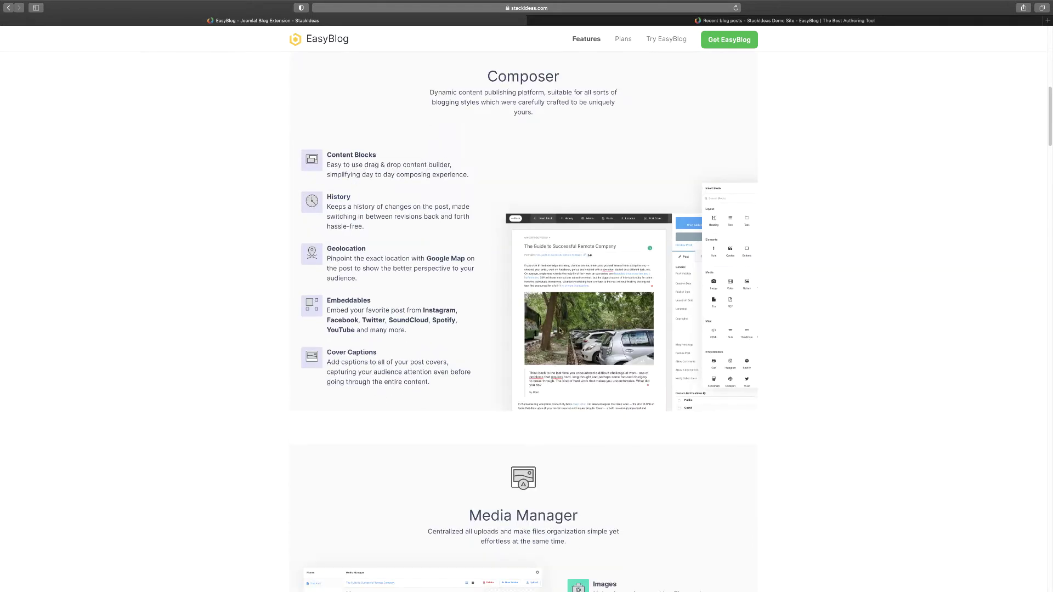
{"action": "scroll", "coordinate": [562, 330], "scroll_direction": "down", "scroll_amount": 5}
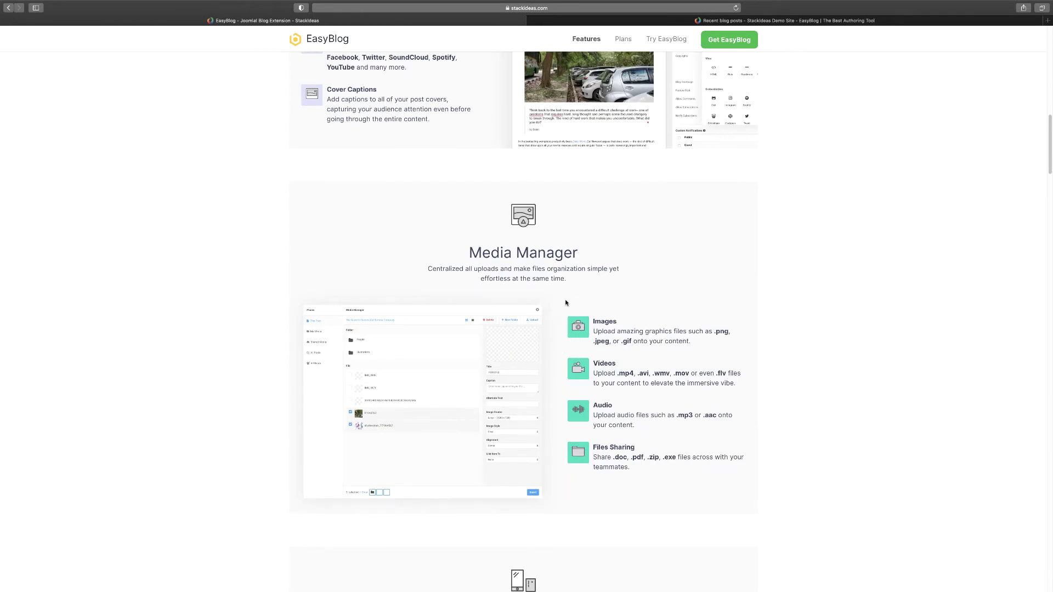
{"action": "scroll", "coordinate": [566, 303], "scroll_direction": "down", "scroll_amount": 1}
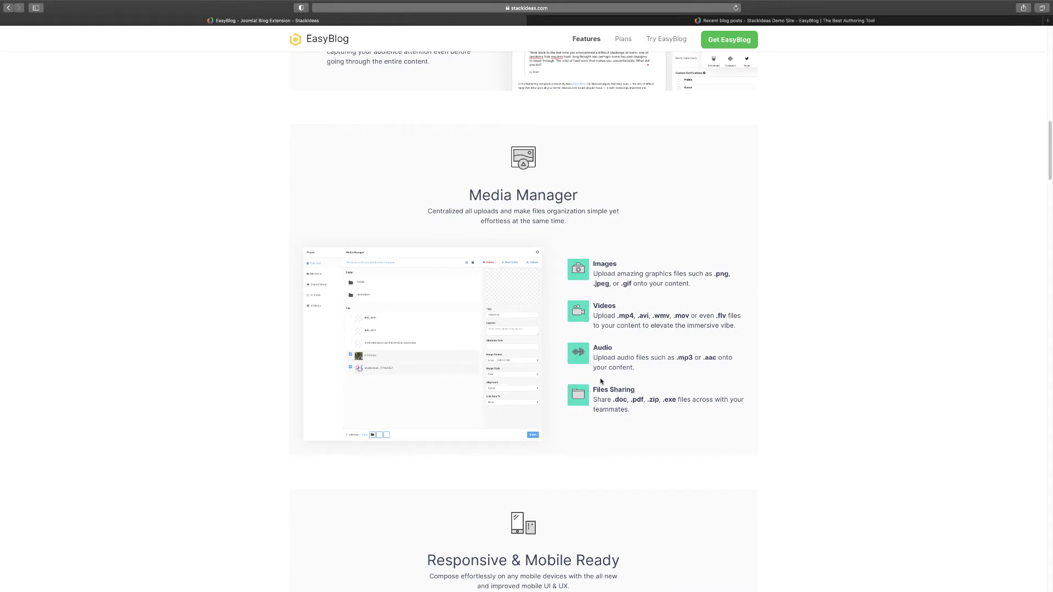
{"action": "scroll", "coordinate": [601, 379], "scroll_direction": "down", "scroll_amount": 2}
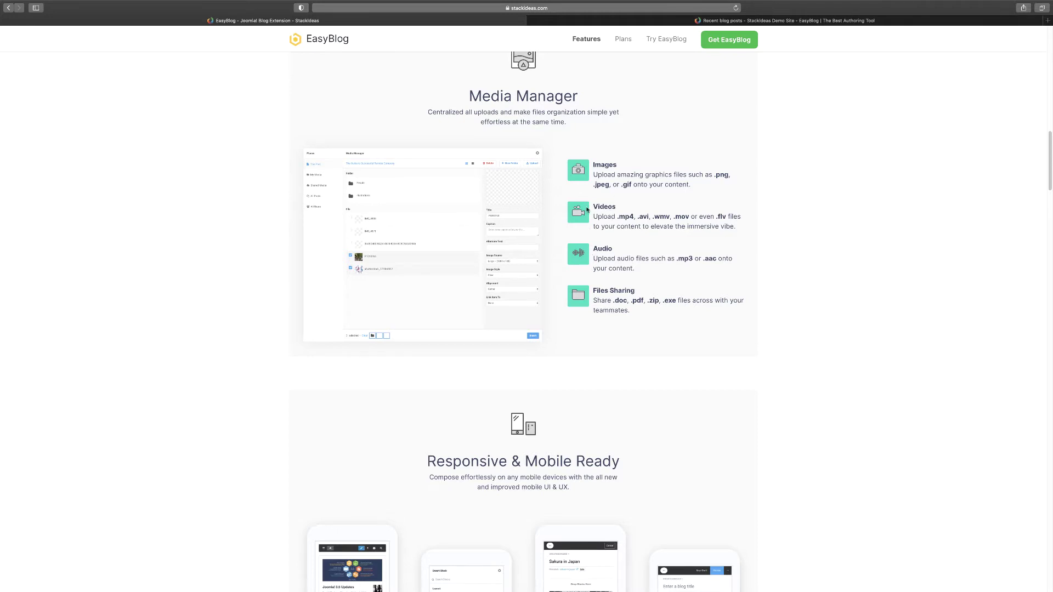
{"action": "scroll", "coordinate": [587, 214], "scroll_direction": "down", "scroll_amount": 2}
{"action": "scroll", "coordinate": [589, 274], "scroll_direction": "down", "scroll_amount": 6}
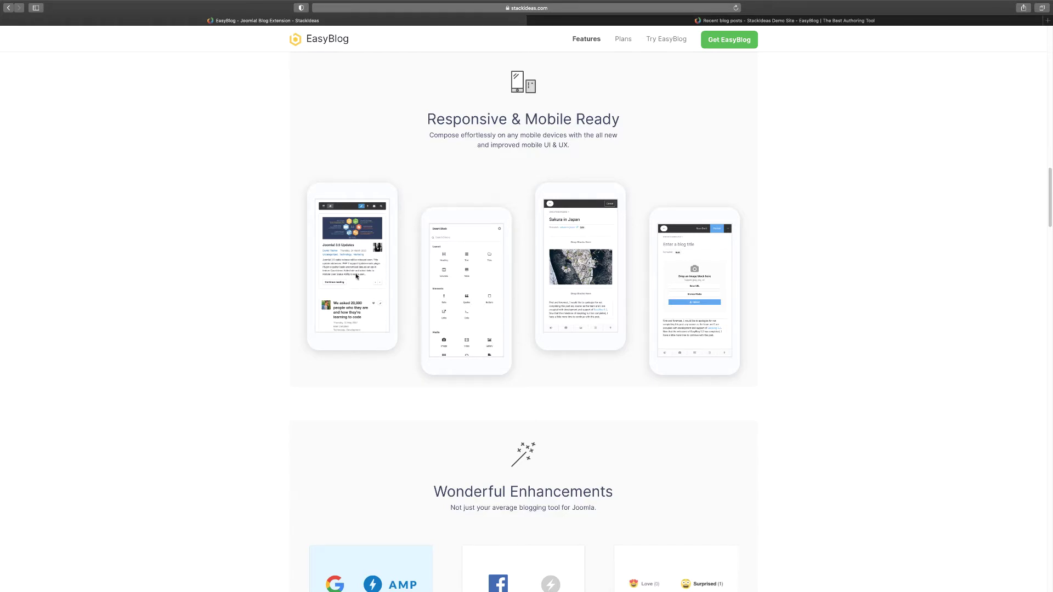
{"action": "scroll", "coordinate": [382, 285], "scroll_direction": "down", "scroll_amount": 1}
{"action": "scroll", "coordinate": [382, 285], "scroll_direction": "down", "scroll_amount": 6}
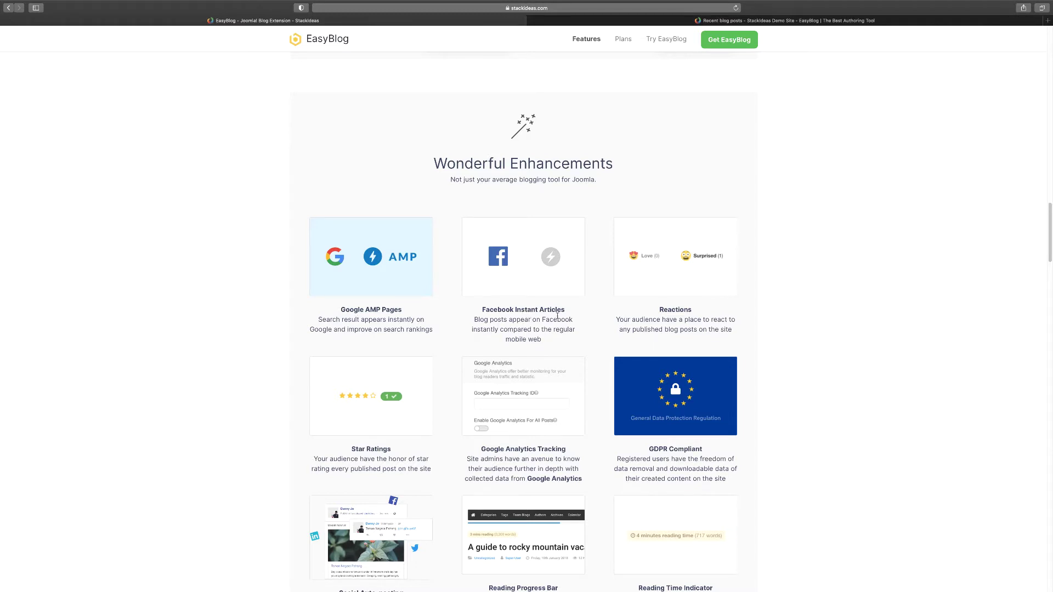
{"action": "scroll", "coordinate": [557, 316], "scroll_direction": "down", "scroll_amount": 1}
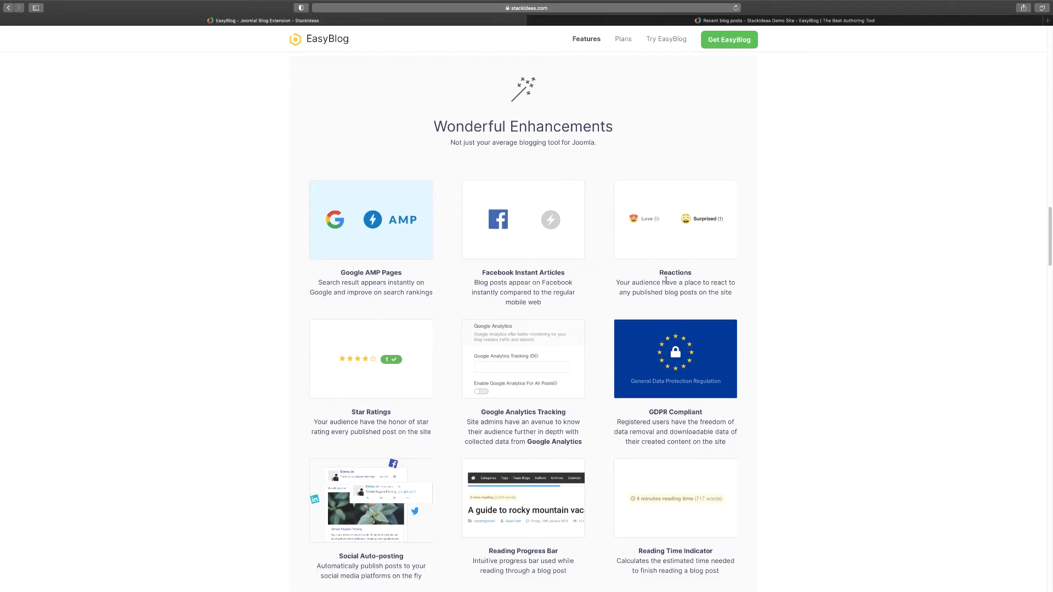
{"action": "scroll", "coordinate": [666, 280], "scroll_direction": "down", "scroll_amount": 1}
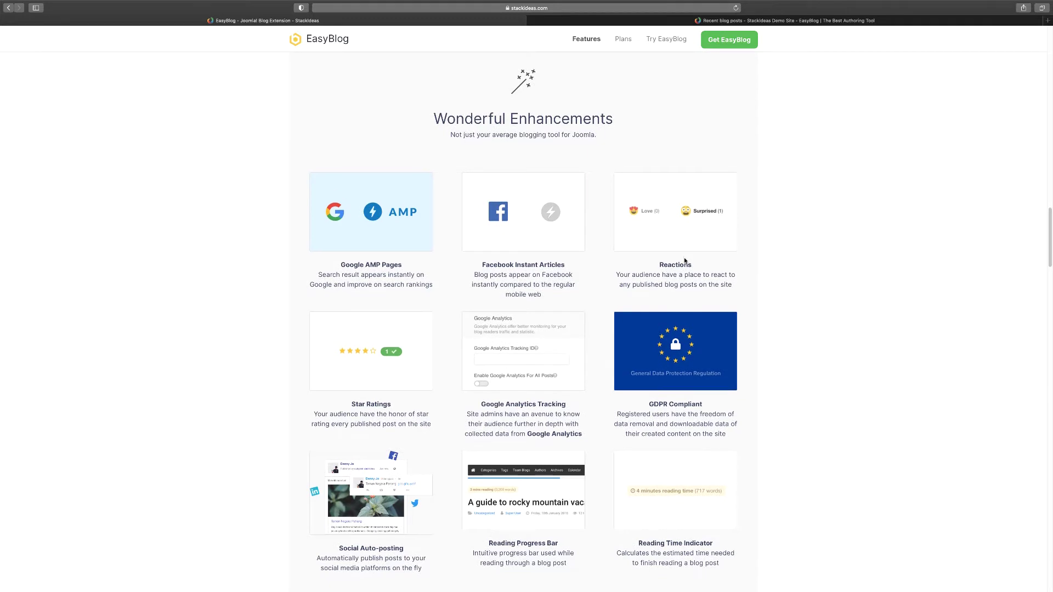
{"action": "scroll", "coordinate": [680, 373], "scroll_direction": "down", "scroll_amount": 1}
{"action": "scroll", "coordinate": [692, 383], "scroll_direction": "down", "scroll_amount": 1}
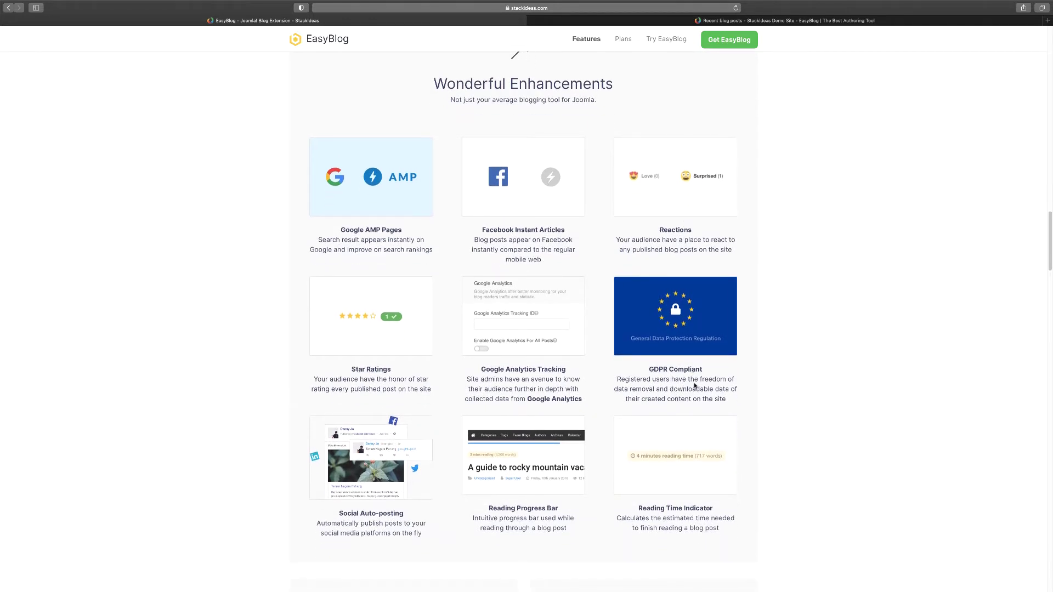
{"action": "scroll", "coordinate": [356, 384], "scroll_direction": "down", "scroll_amount": 4}
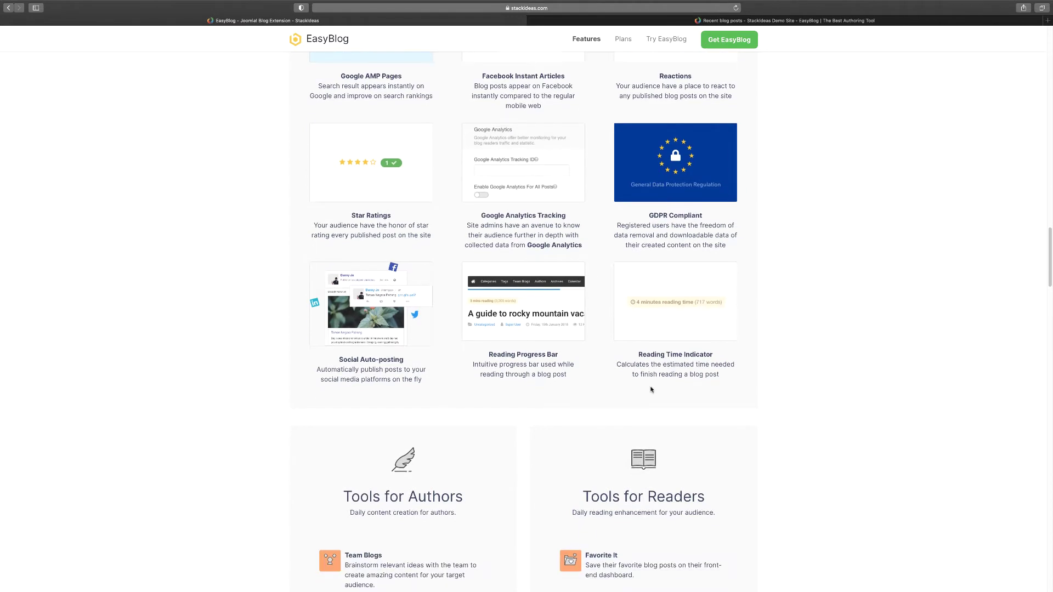
{"action": "scroll", "coordinate": [690, 302], "scroll_direction": "down", "scroll_amount": 2}
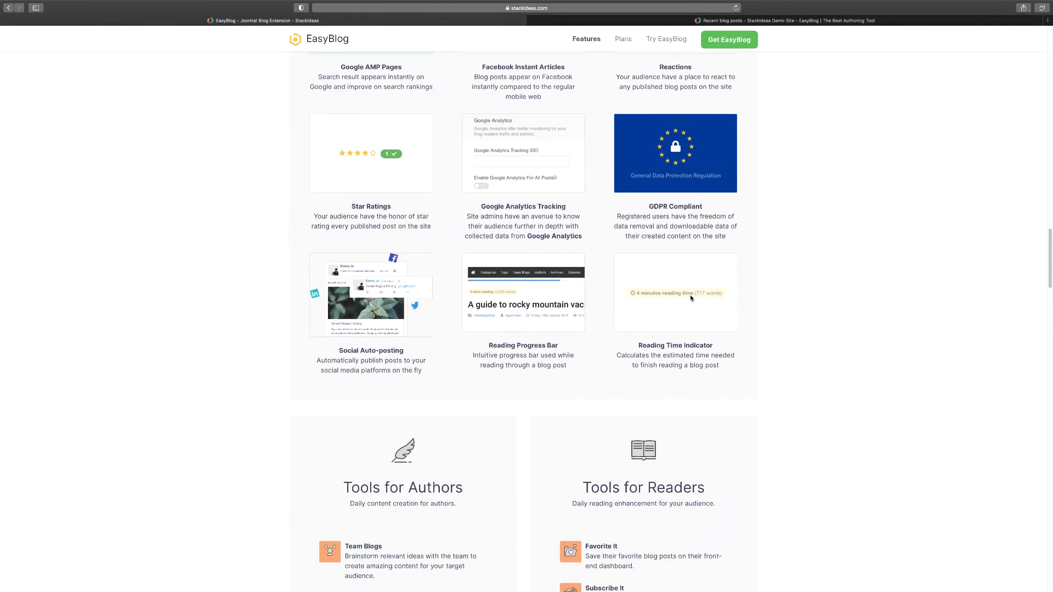
{"action": "scroll", "coordinate": [691, 298], "scroll_direction": "down", "scroll_amount": 5}
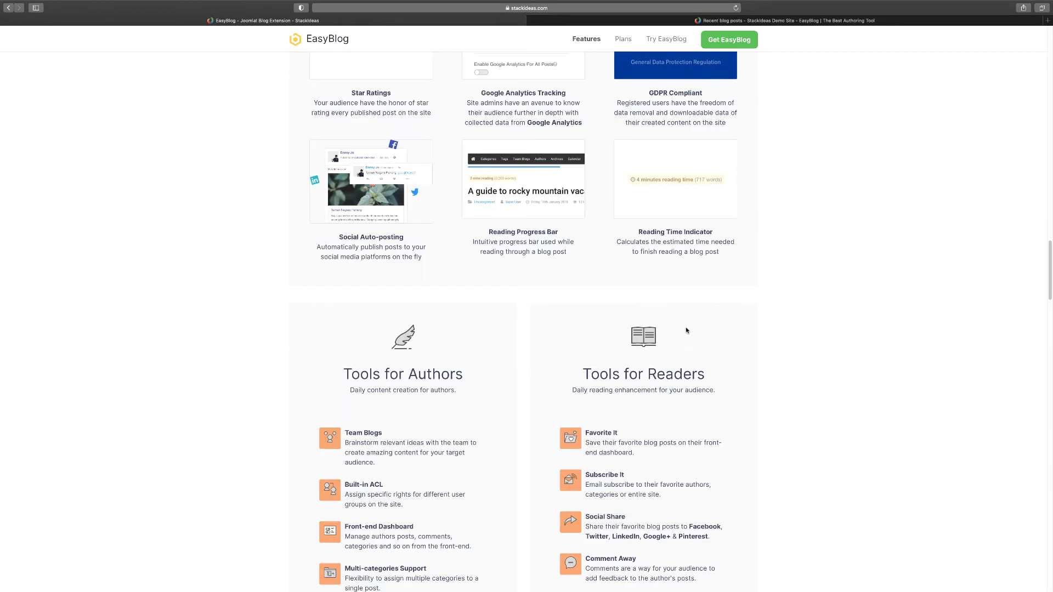
{"action": "scroll", "coordinate": [484, 373], "scroll_direction": "down", "scroll_amount": 8}
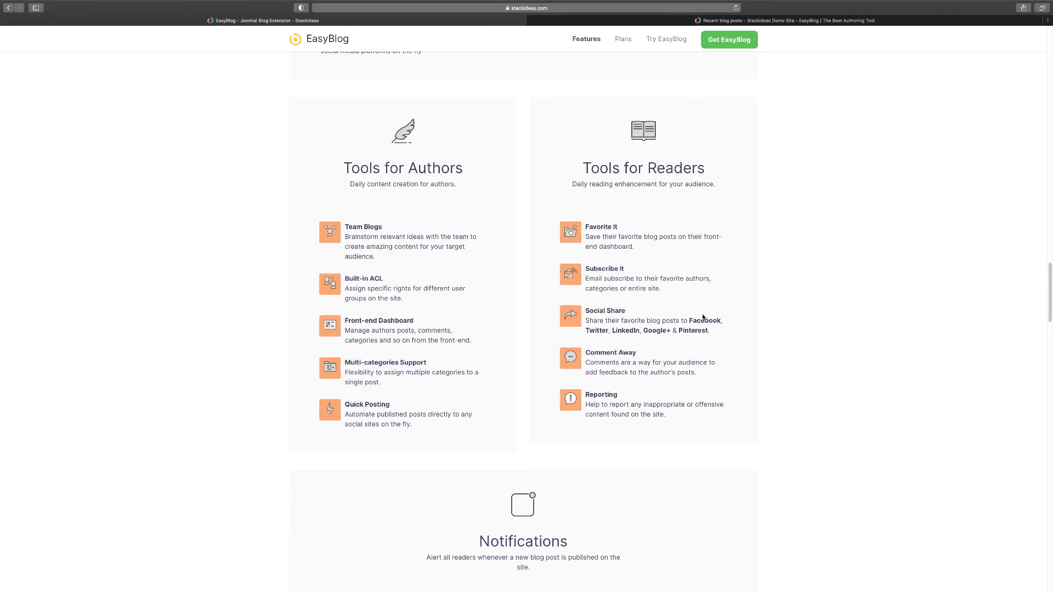
Scroll through Notifications, Personalization and Templates Support down to Monetization, Anti-Spam and Integrations
{"action": "scroll", "coordinate": [610, 349], "scroll_direction": "down", "scroll_amount": 6}
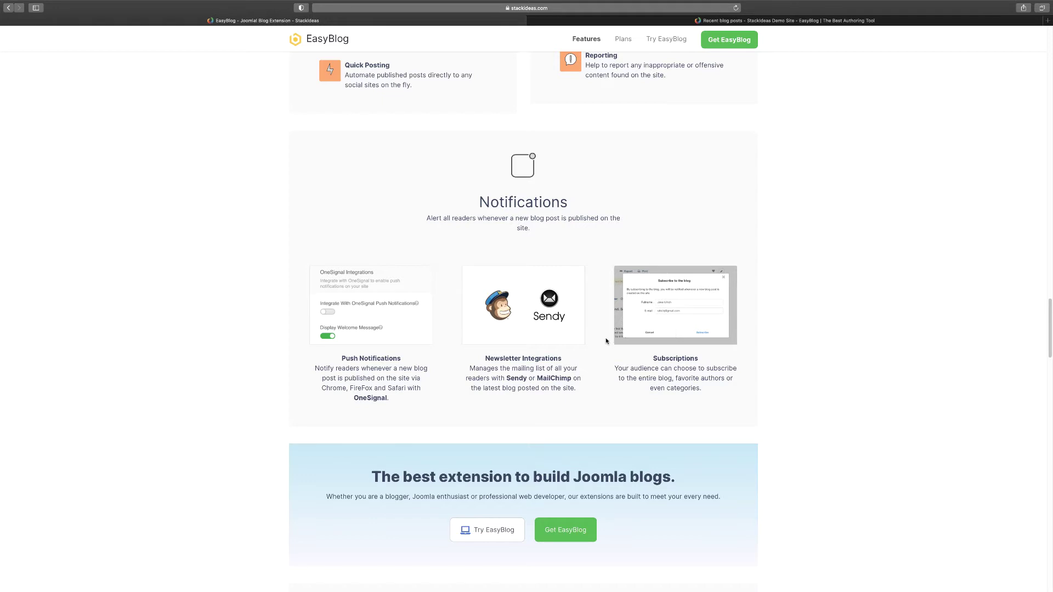
{"action": "scroll", "coordinate": [606, 340], "scroll_direction": "down", "scroll_amount": 1}
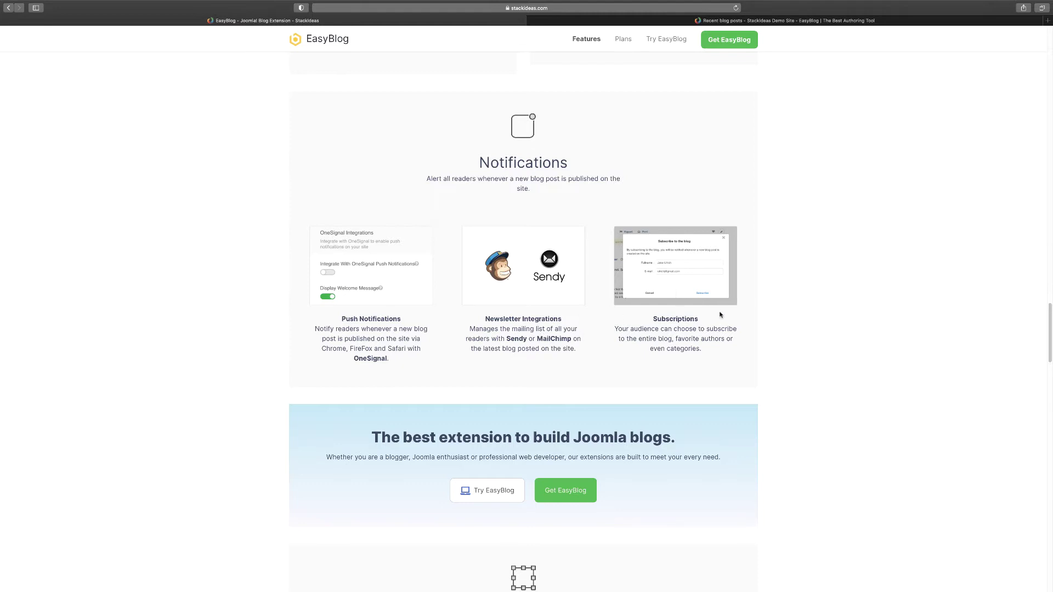
{"action": "scroll", "coordinate": [669, 325], "scroll_direction": "down", "scroll_amount": 6}
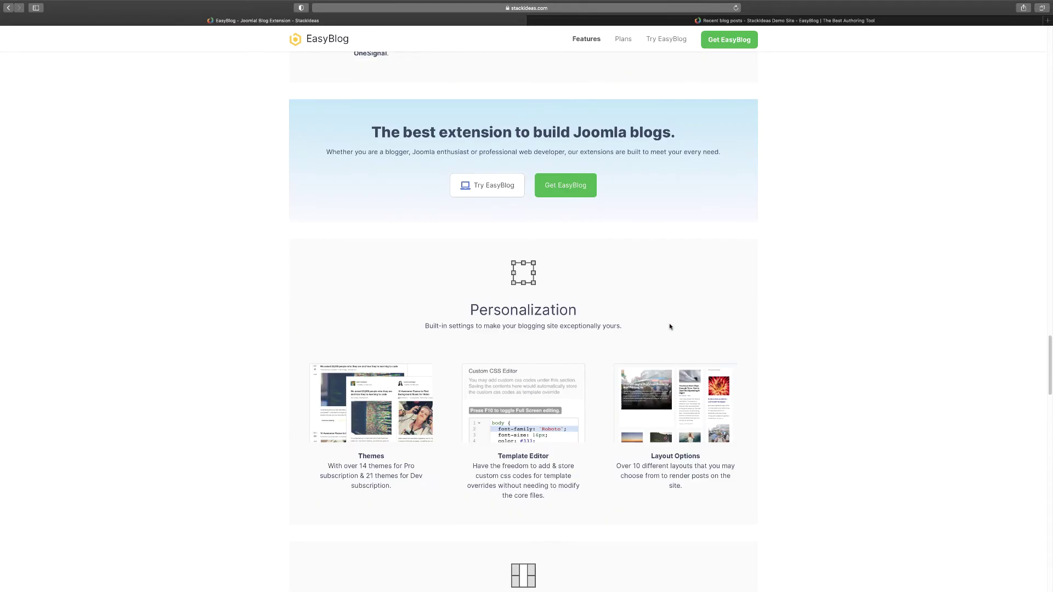
{"action": "scroll", "coordinate": [669, 327], "scroll_direction": "down", "scroll_amount": 3}
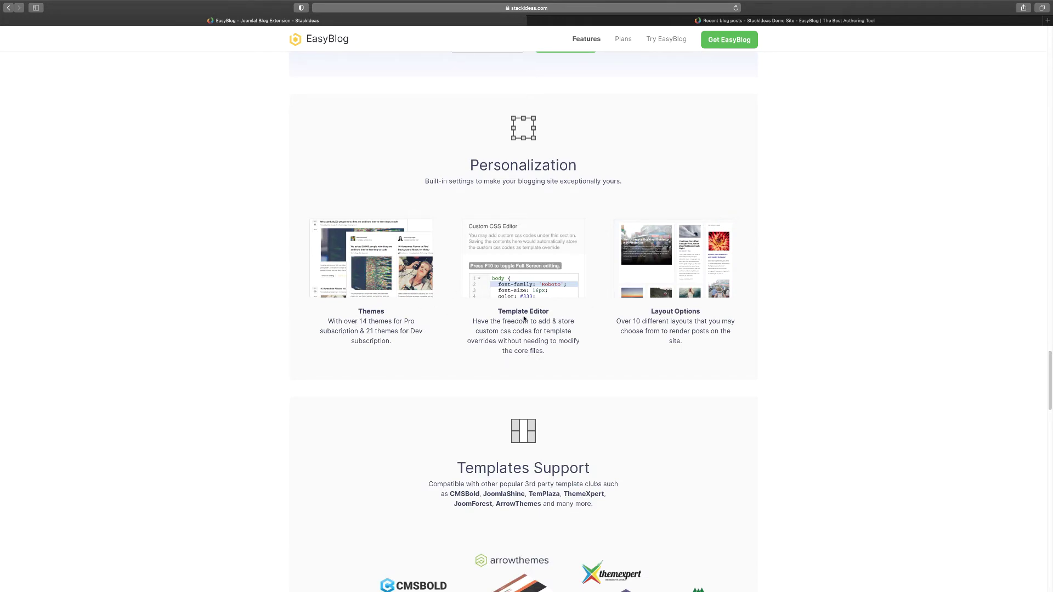
{"action": "scroll", "coordinate": [526, 318], "scroll_direction": "down", "scroll_amount": 2}
{"action": "scroll", "coordinate": [530, 317], "scroll_direction": "down", "scroll_amount": 4}
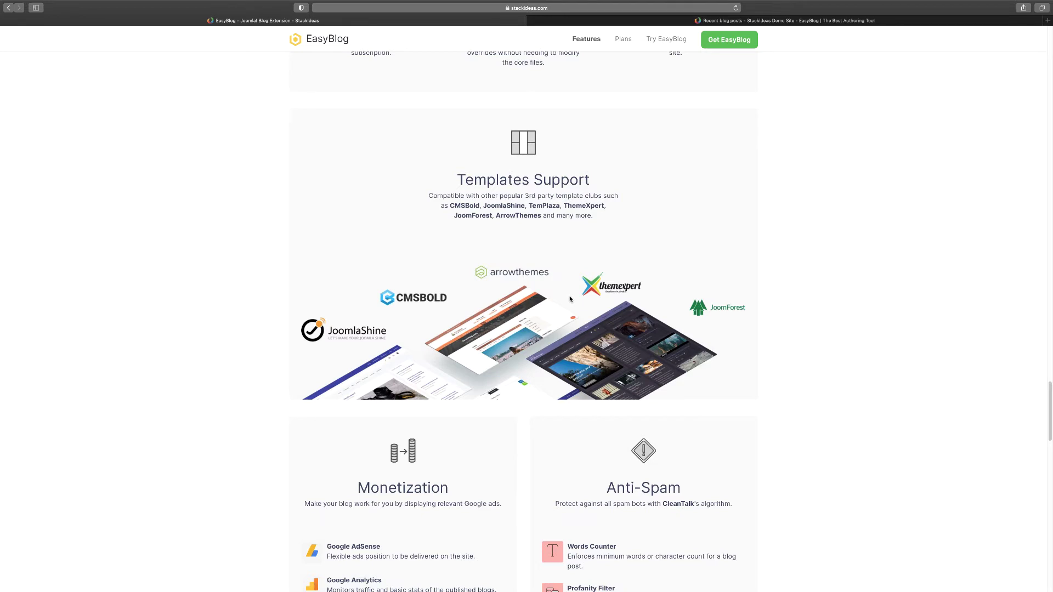
{"action": "scroll", "coordinate": [570, 299], "scroll_direction": "down", "scroll_amount": 1}
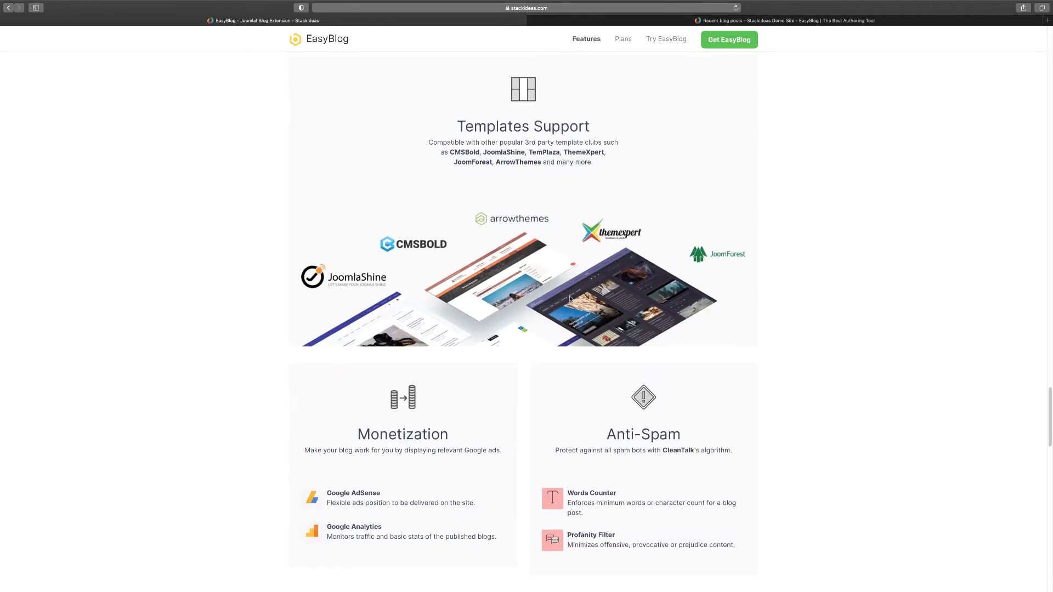
{"action": "scroll", "coordinate": [569, 298], "scroll_direction": "down", "scroll_amount": 3}
{"action": "scroll", "coordinate": [570, 297], "scroll_direction": "down", "scroll_amount": 1}
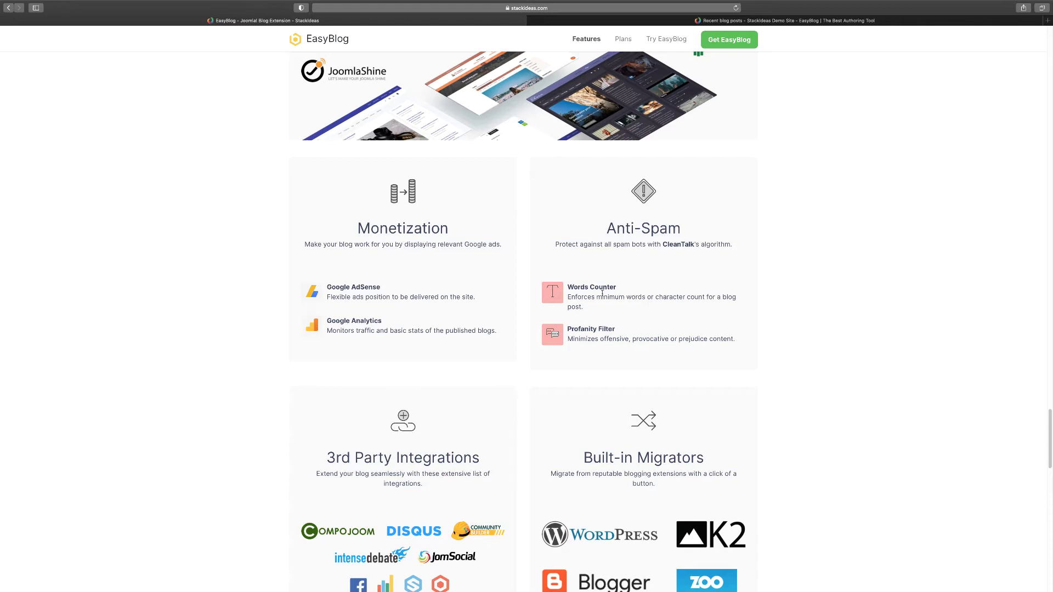
{"action": "scroll", "coordinate": [606, 290], "scroll_direction": "down", "scroll_amount": 5}
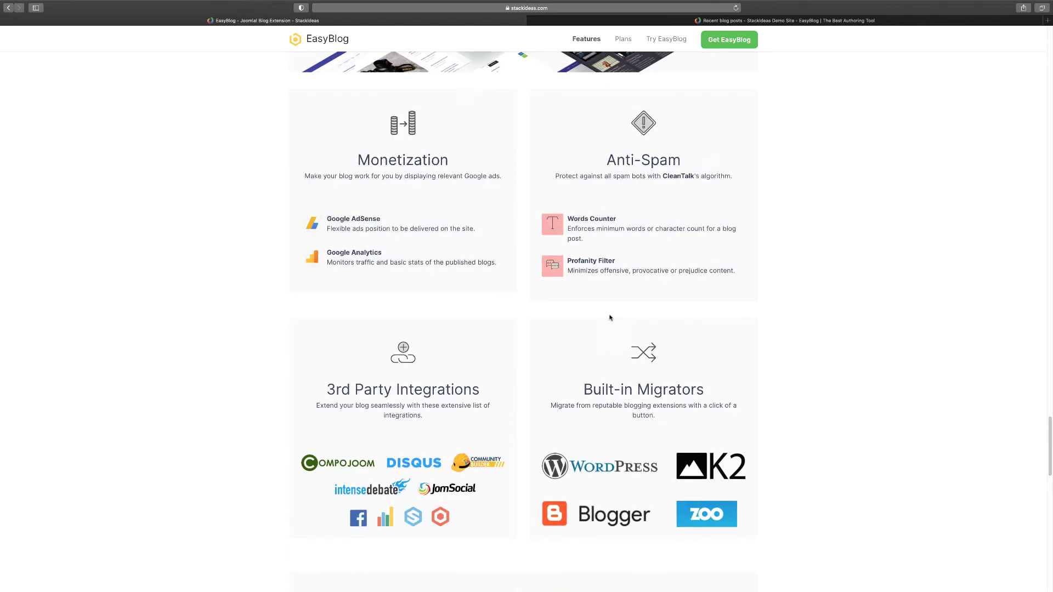
{"action": "scroll", "coordinate": [611, 317], "scroll_direction": "down", "scroll_amount": 4}
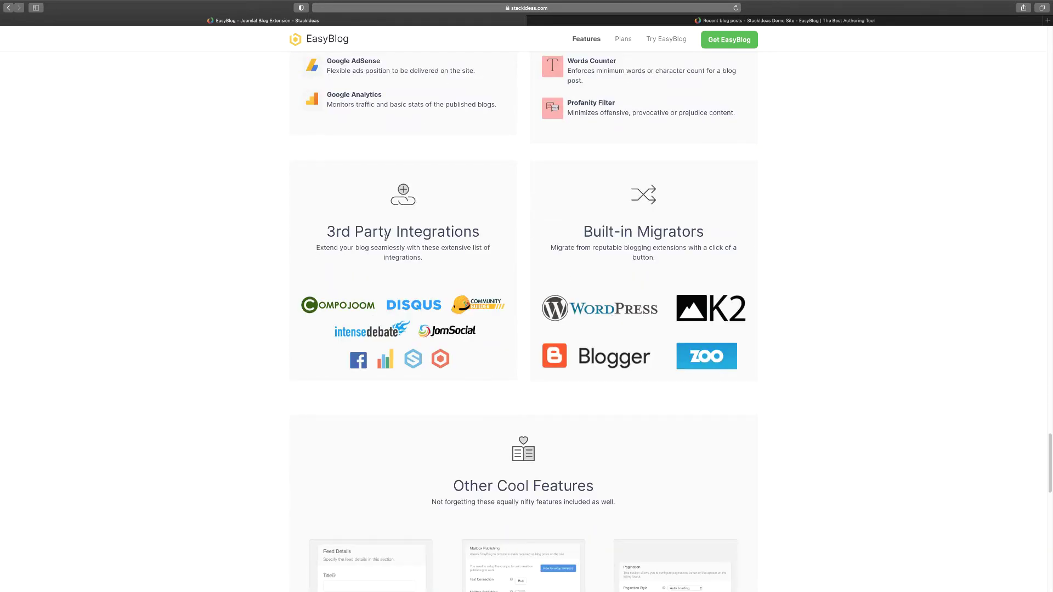
{"action": "scroll", "coordinate": [395, 257], "scroll_direction": "down", "scroll_amount": 1}
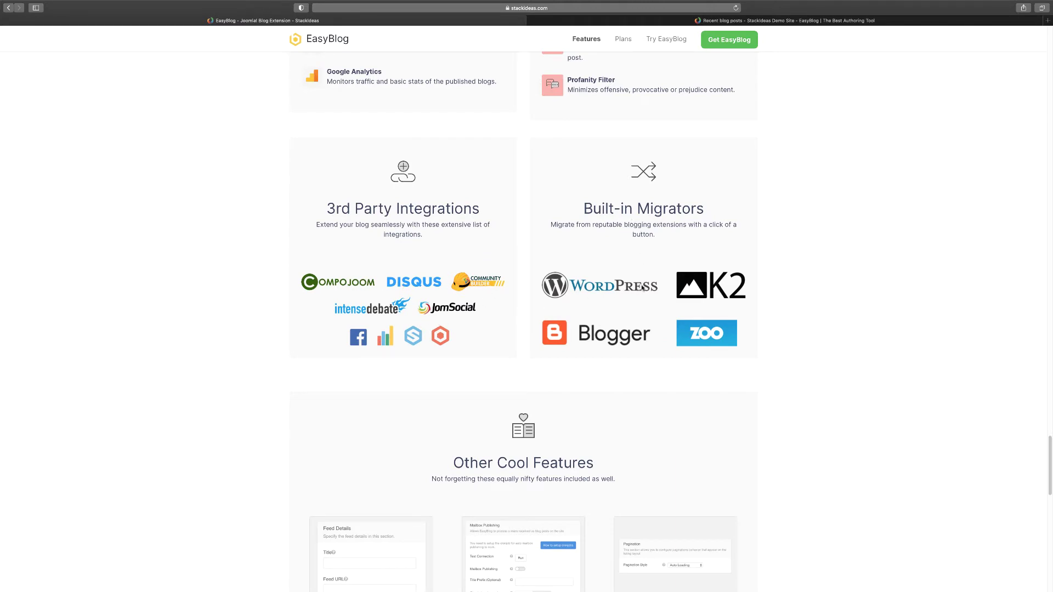
{"action": "scroll", "coordinate": [649, 328], "scroll_direction": "down", "scroll_amount": 5}
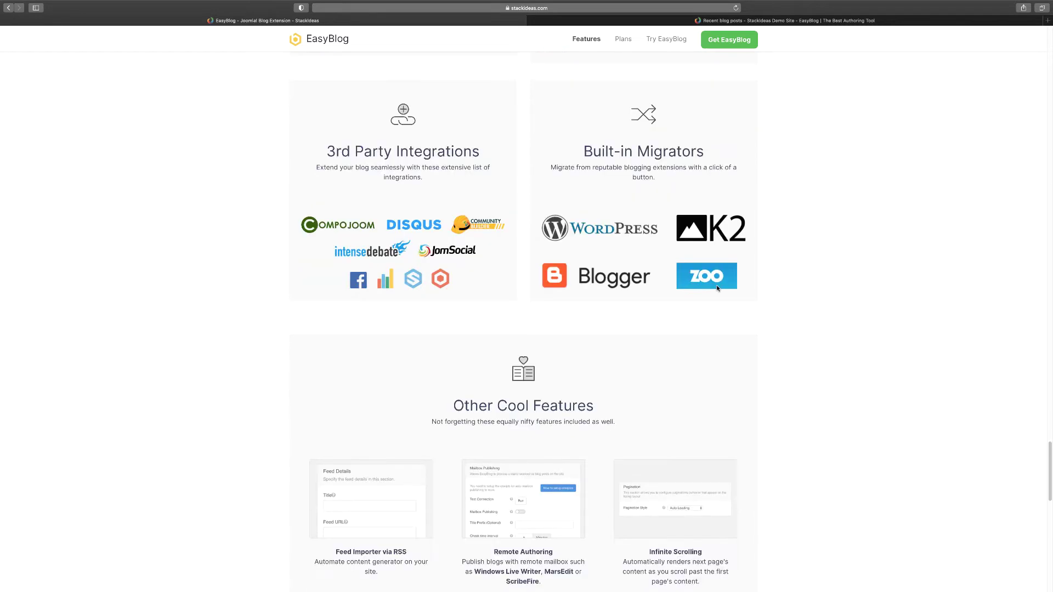
{"action": "scroll", "coordinate": [597, 339], "scroll_direction": "down", "scroll_amount": 1}
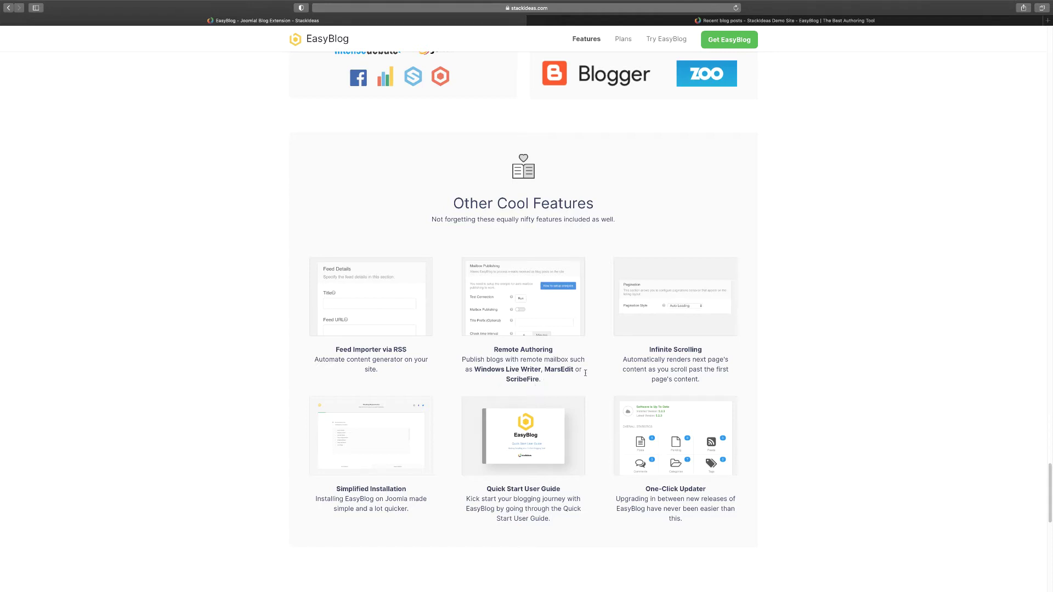
{"action": "scroll", "coordinate": [675, 362], "scroll_direction": "down", "scroll_amount": 2}
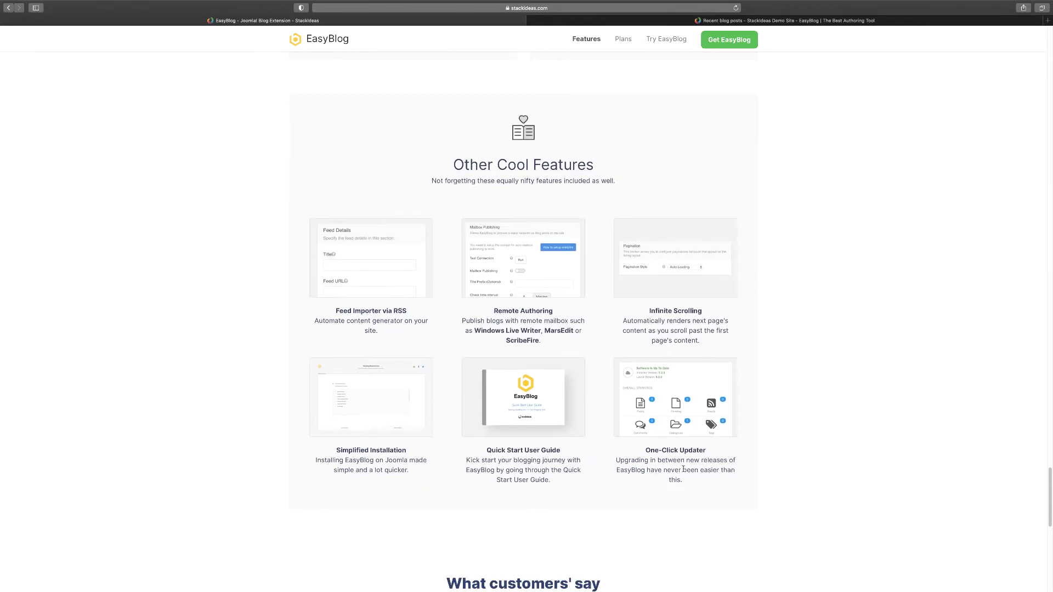
{"action": "scroll", "coordinate": [687, 461], "scroll_direction": "down", "scroll_amount": 1}
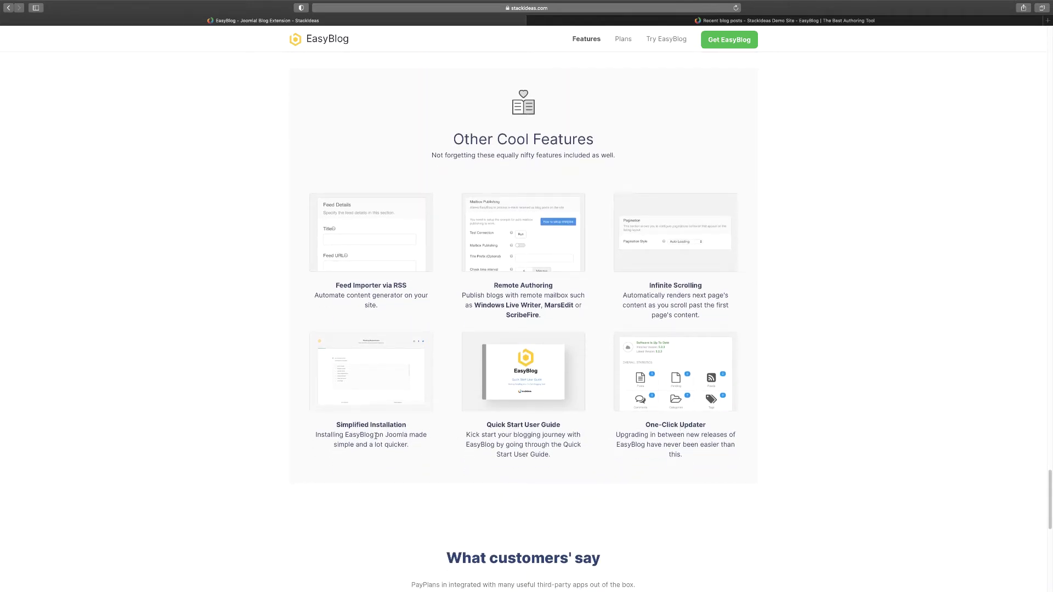
{"action": "scroll", "coordinate": [371, 435], "scroll_direction": "down", "scroll_amount": 10}
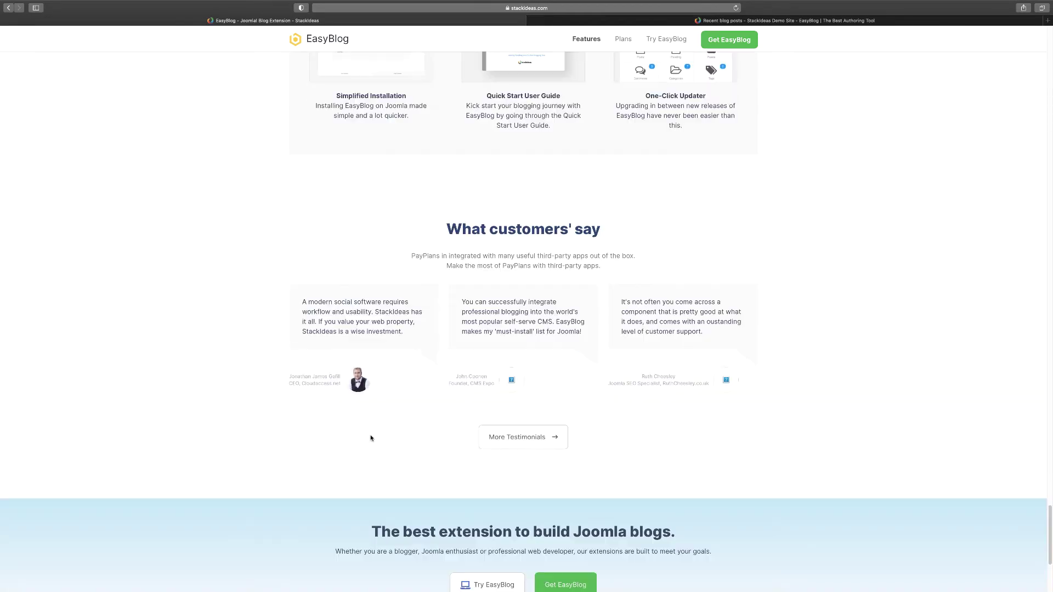
{"action": "scroll", "coordinate": [370, 438], "scroll_direction": "up", "scroll_amount": 20}
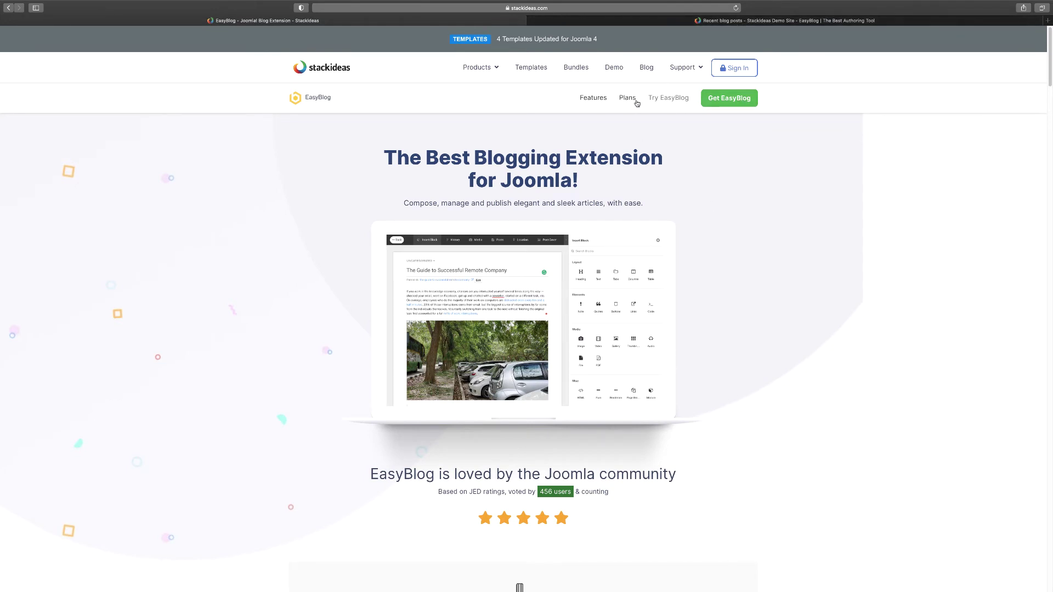
Log in to the demo site with the demo account and open 'I'm Not Stupid If I Disagree With You'
{"action": "left_click", "coordinate": [676, 105]}
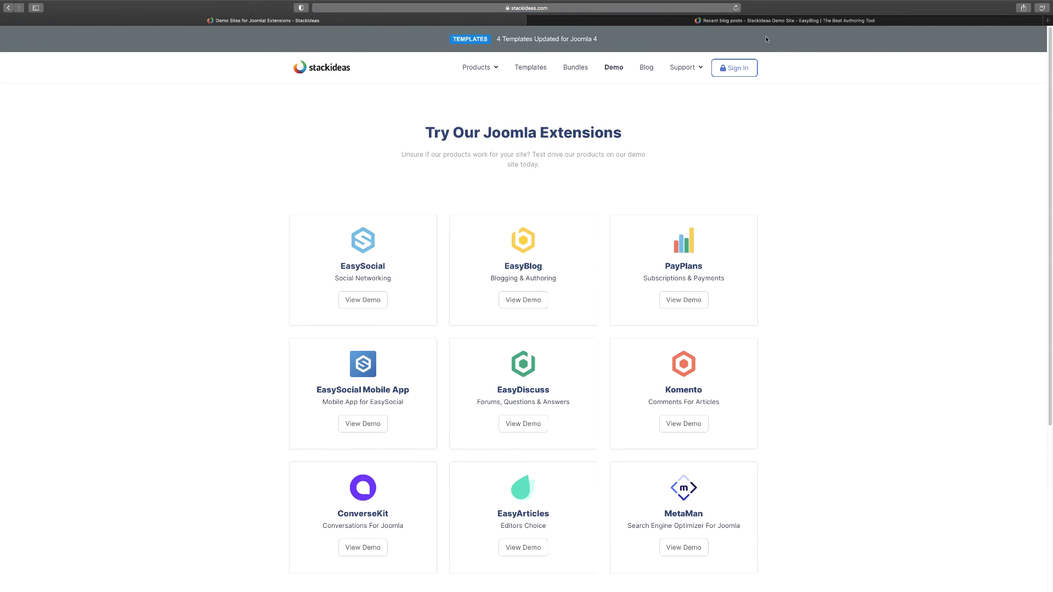
{"action": "left_click", "coordinate": [767, 20]}
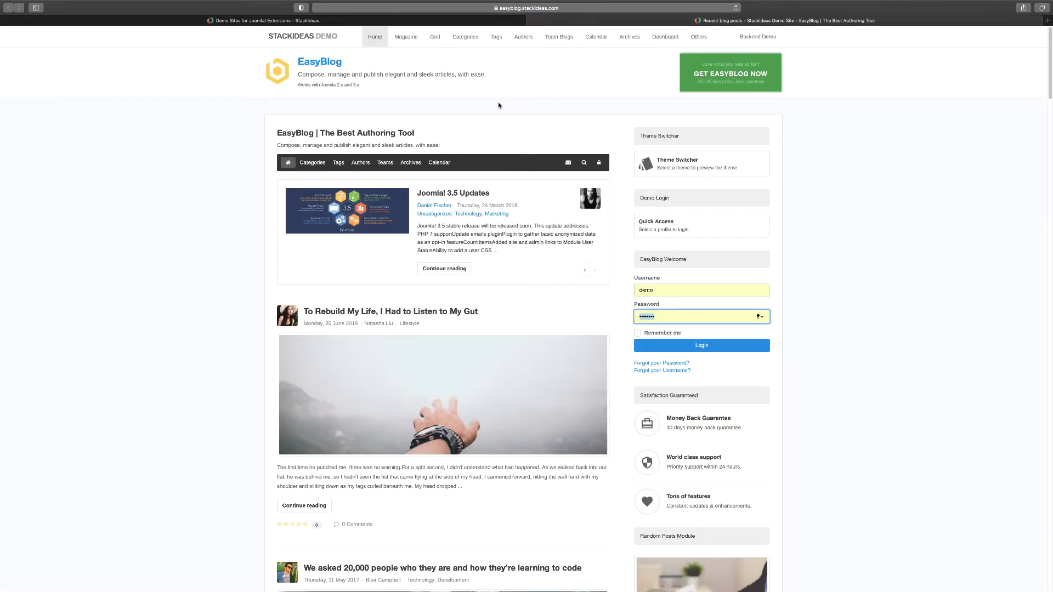
{"action": "left_click", "coordinate": [679, 346]}
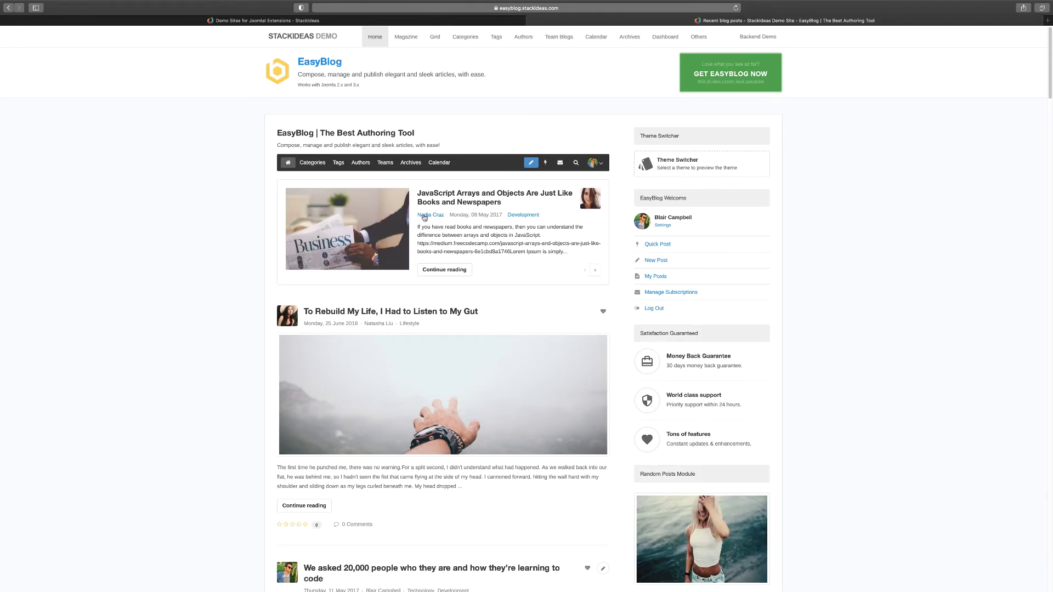
{"action": "scroll", "coordinate": [384, 187], "scroll_direction": "down", "scroll_amount": 1}
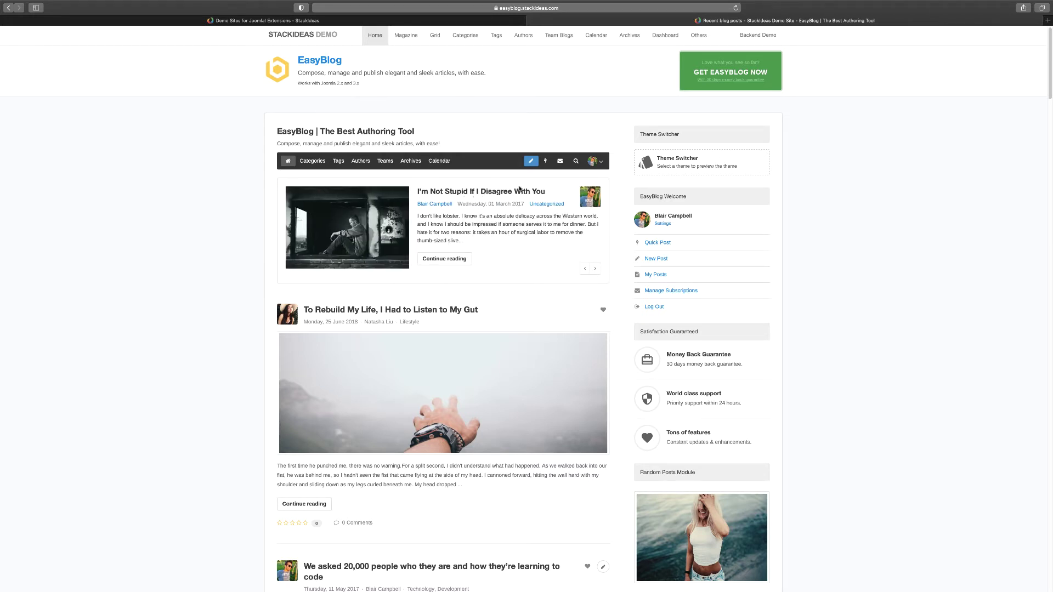
{"action": "left_click", "coordinate": [485, 193]}
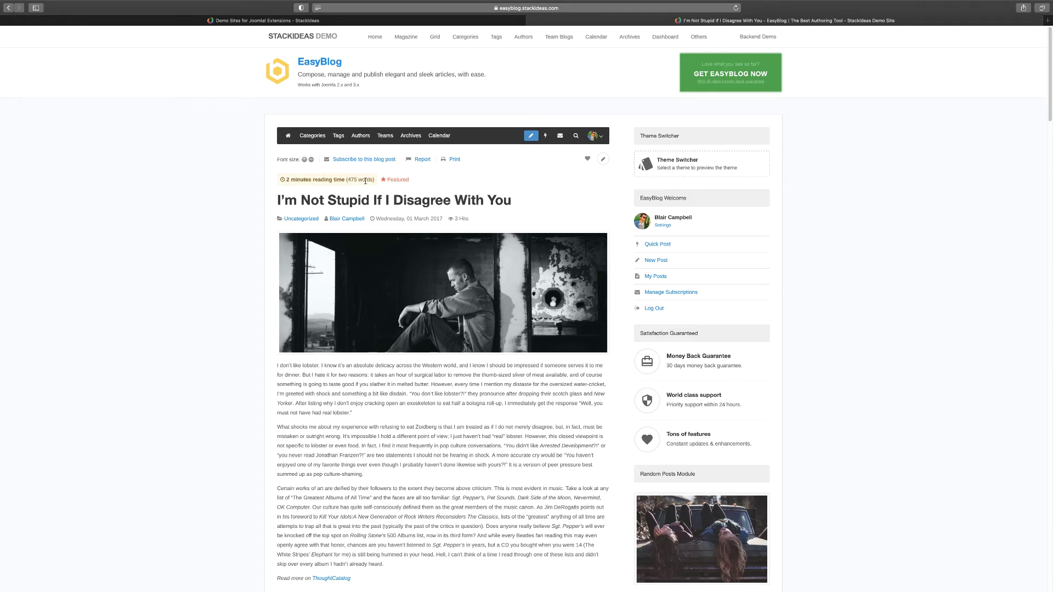
{"action": "scroll", "coordinate": [366, 180], "scroll_direction": "down", "scroll_amount": 10}
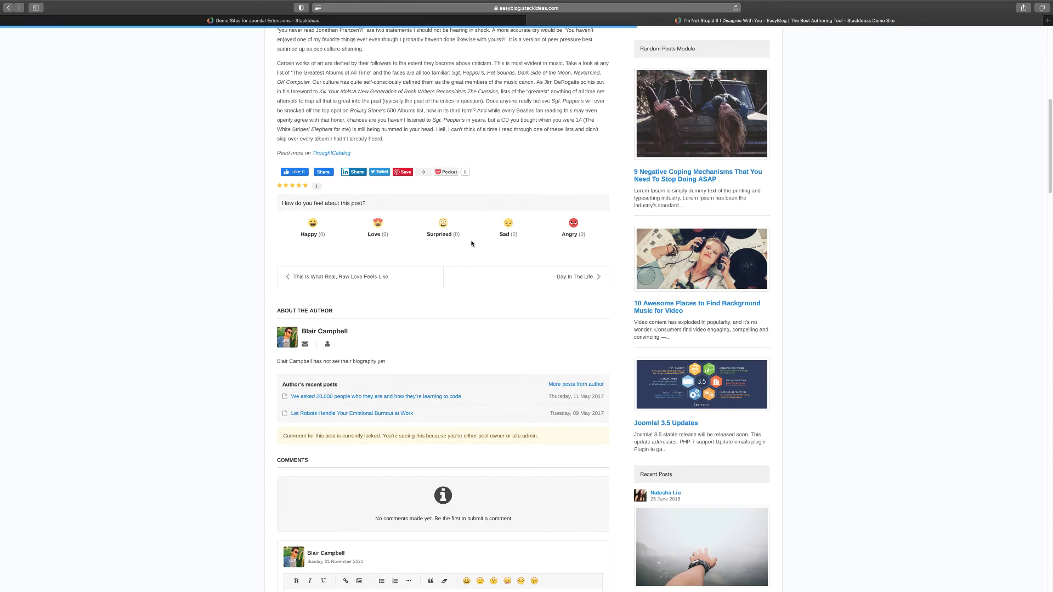
{"action": "scroll", "coordinate": [527, 242], "scroll_direction": "down", "scroll_amount": 2}
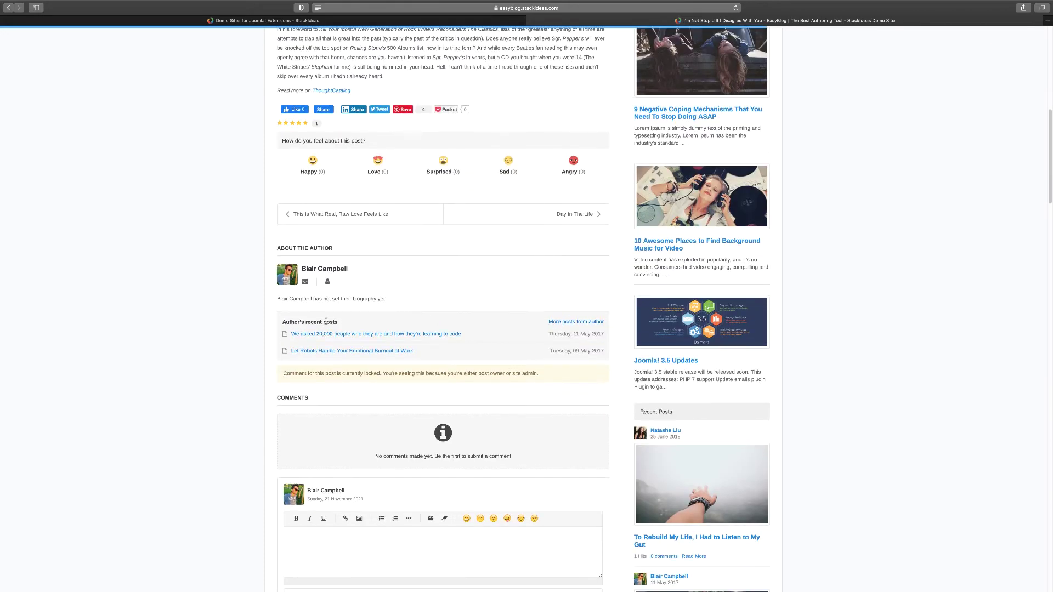
{"action": "scroll", "coordinate": [360, 322], "scroll_direction": "down", "scroll_amount": 5}
{"action": "scroll", "coordinate": [436, 288], "scroll_direction": "up", "scroll_amount": 10}
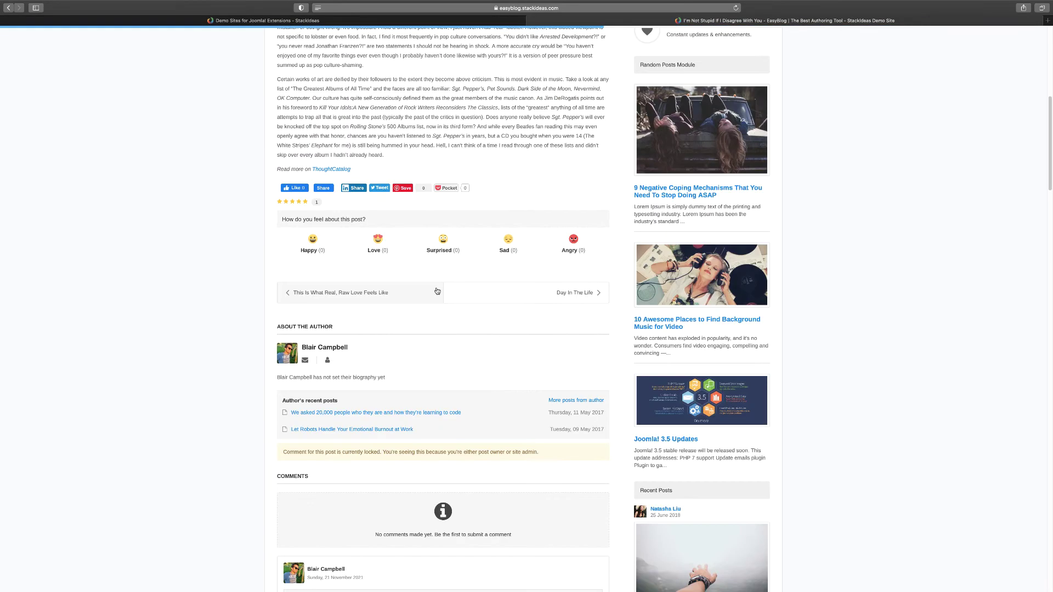
{"action": "scroll", "coordinate": [709, 392], "scroll_direction": "up", "scroll_amount": 5}
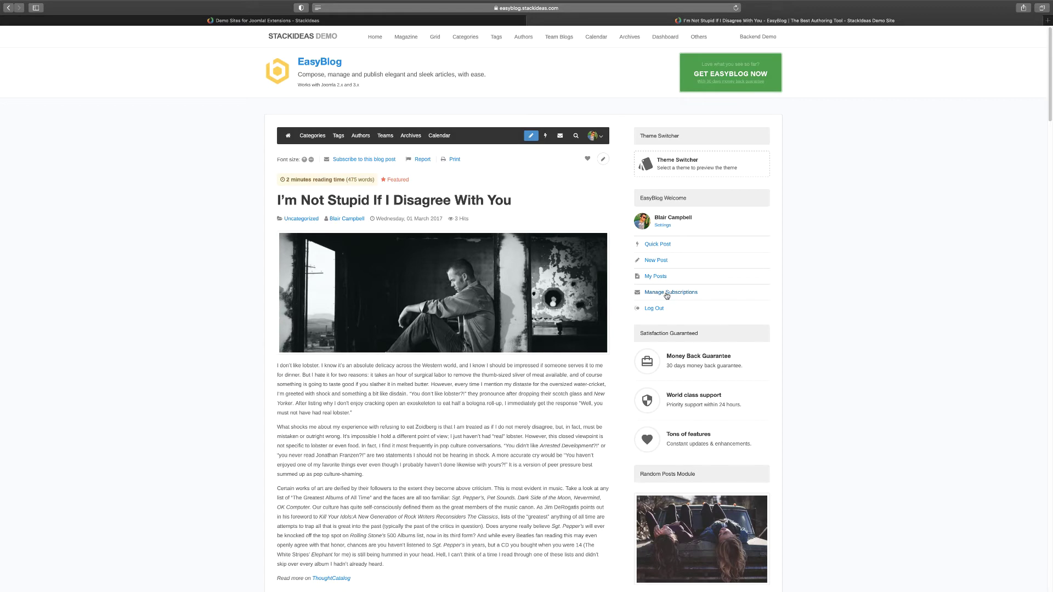
Browse the Team Blogs list, then go to the Categories page
{"action": "left_click", "coordinate": [385, 135]}
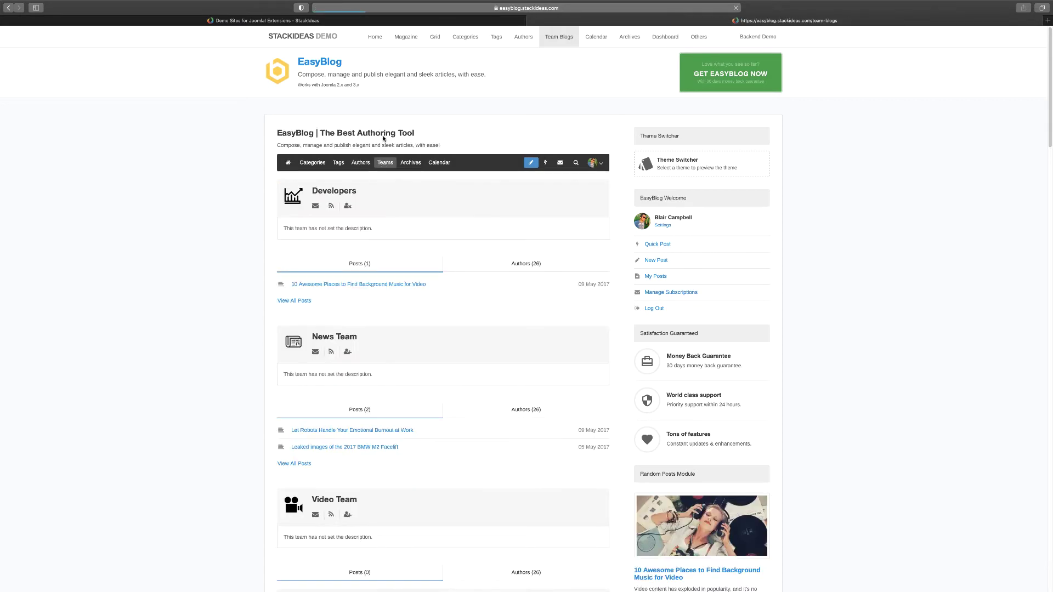
{"action": "scroll", "coordinate": [348, 328], "scroll_direction": "down", "scroll_amount": 5}
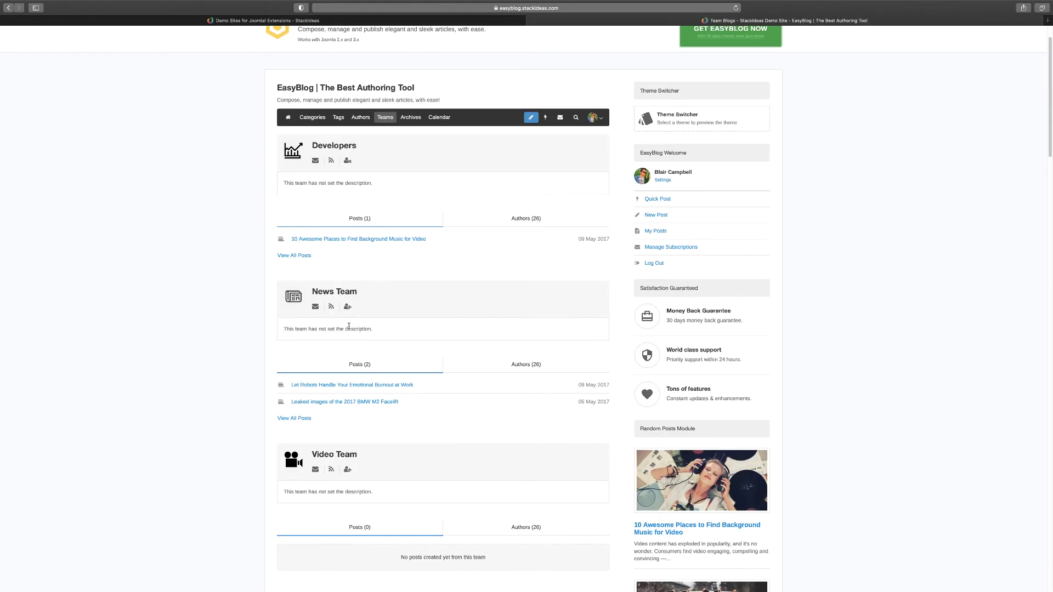
{"action": "scroll", "coordinate": [349, 328], "scroll_direction": "up", "scroll_amount": 2}
{"action": "scroll", "coordinate": [349, 327], "scroll_direction": "up", "scroll_amount": 4}
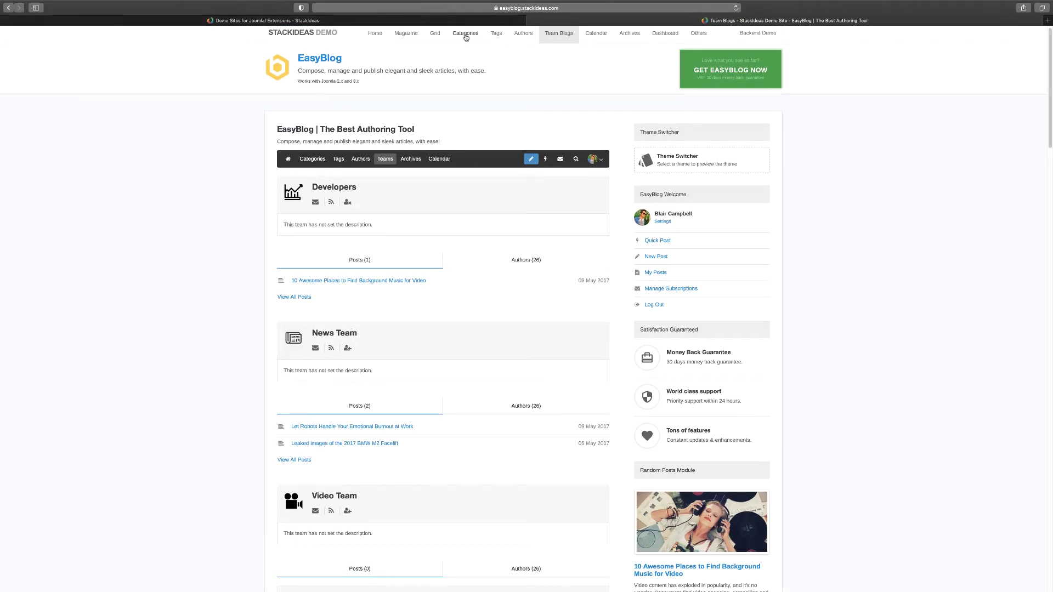
{"action": "left_click", "coordinate": [465, 36]}
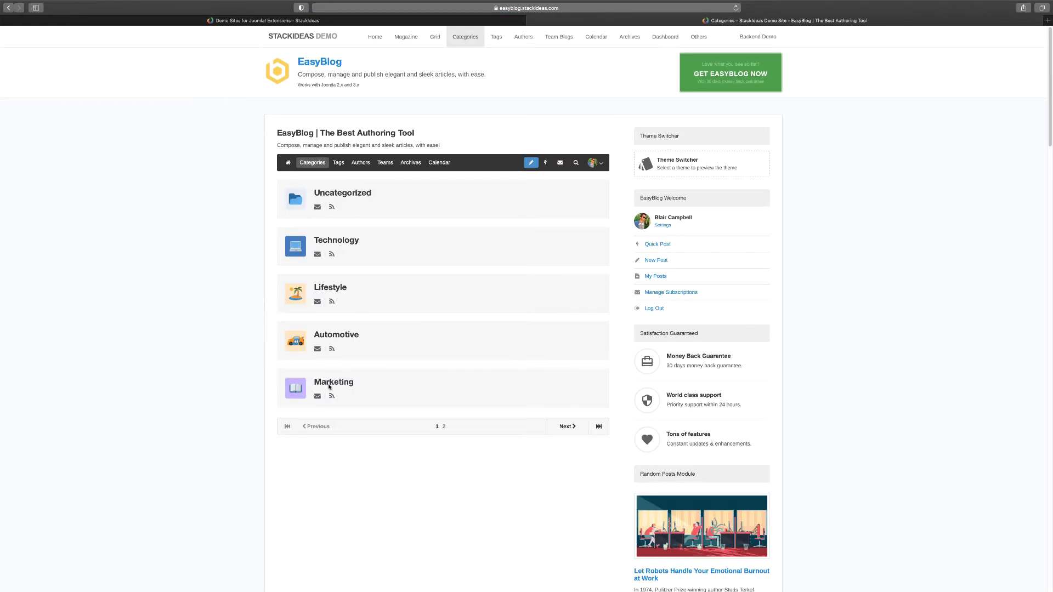
Preview the blog in Magazine Layout 1, Layout 2 and Layout 3, then show Authors
{"action": "mouse_move", "coordinate": [408, 41]}
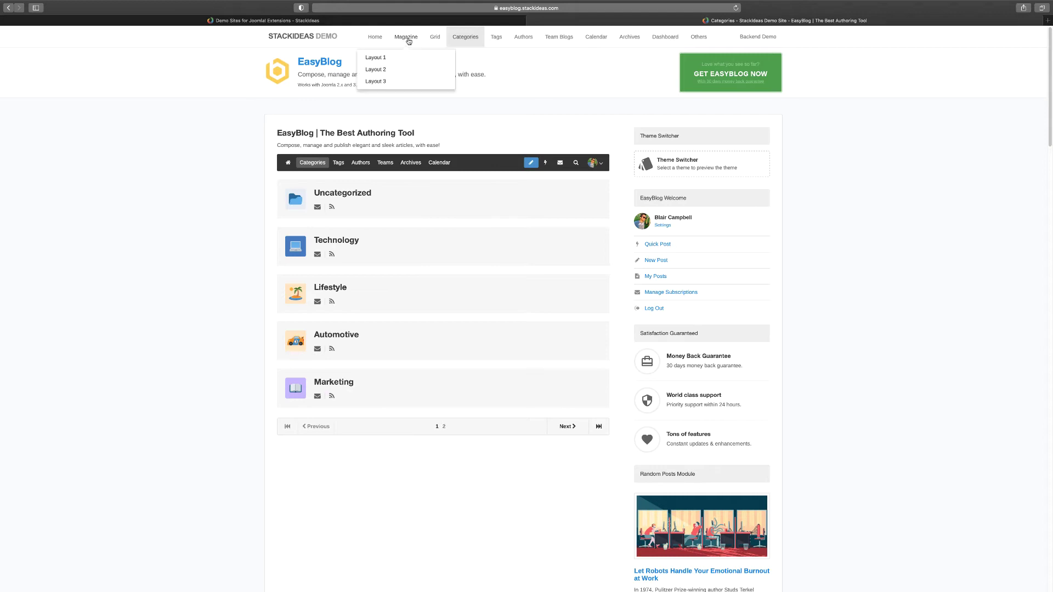
{"action": "left_click", "coordinate": [388, 58]}
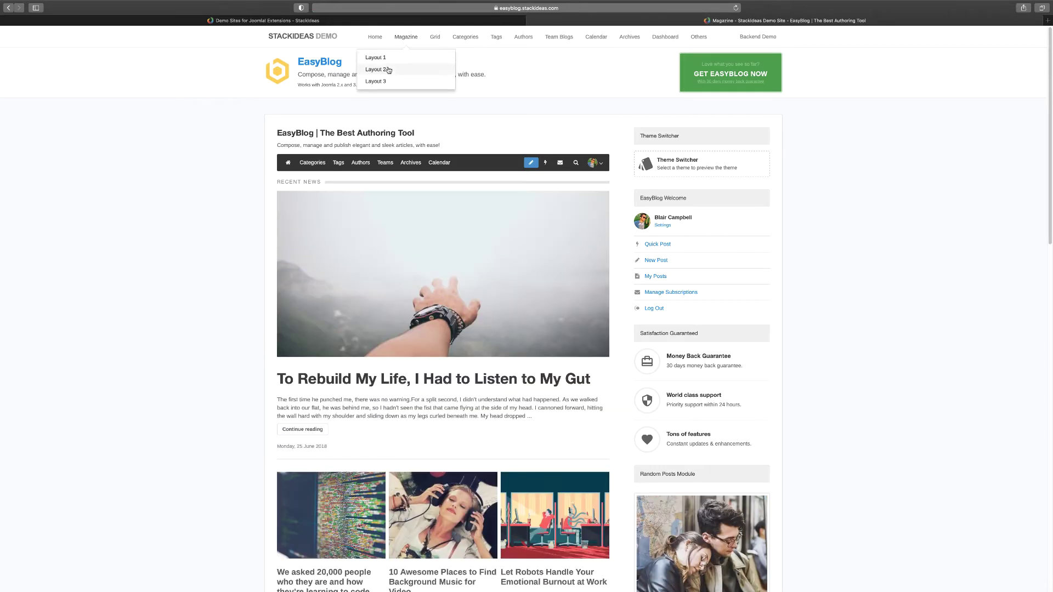
{"action": "left_click", "coordinate": [383, 70]}
{"action": "mouse_move", "coordinate": [405, 38]}
{"action": "left_click", "coordinate": [378, 81]}
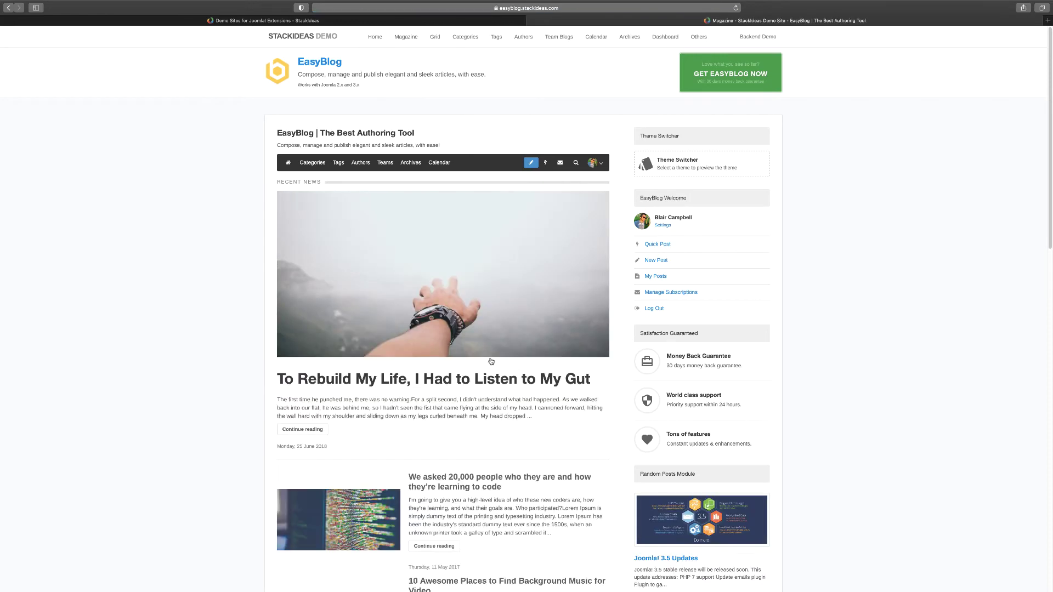
{"action": "scroll", "coordinate": [489, 341], "scroll_direction": "down", "scroll_amount": 3}
{"action": "scroll", "coordinate": [489, 341], "scroll_direction": "down", "scroll_amount": 4}
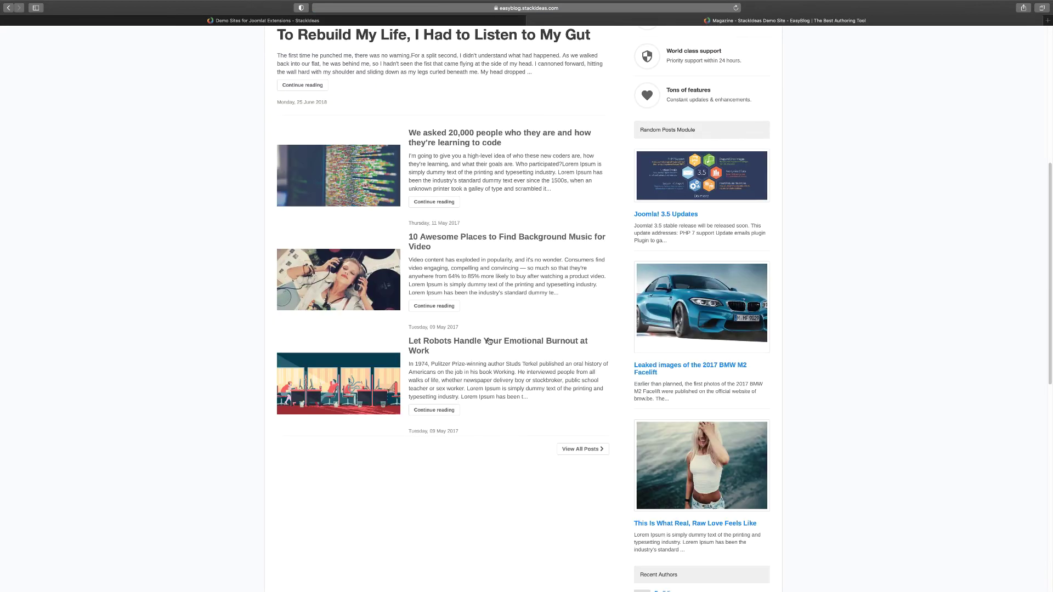
{"action": "scroll", "coordinate": [490, 341], "scroll_direction": "up", "scroll_amount": 7}
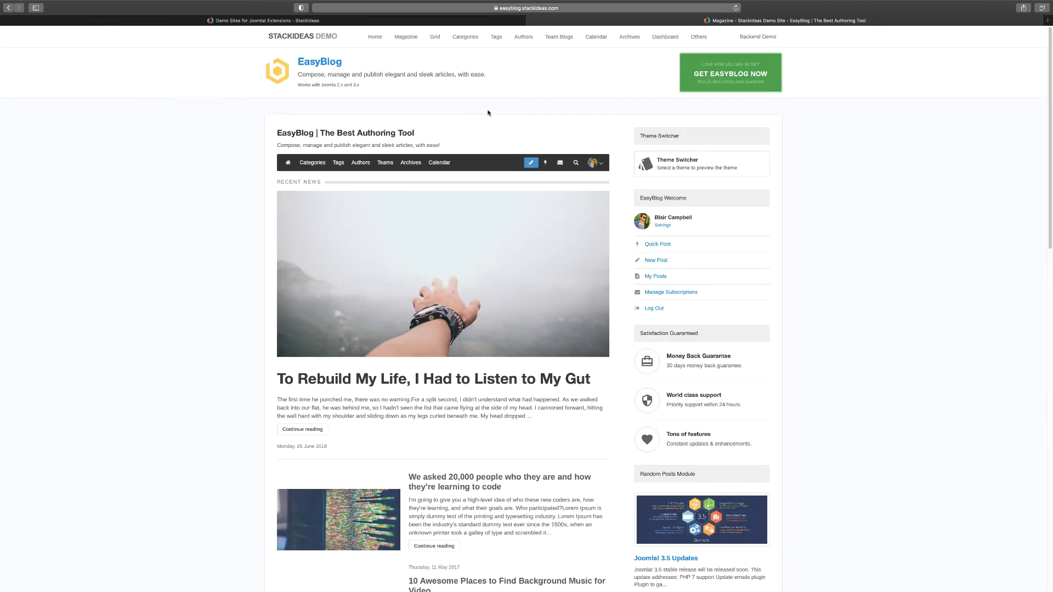
{"action": "left_click", "coordinate": [531, 41]}
Open an author's profile page showing the post 'Date The Boy Who You Can Be Bored With'
{"action": "scroll", "coordinate": [394, 202], "scroll_direction": "down", "scroll_amount": 1}
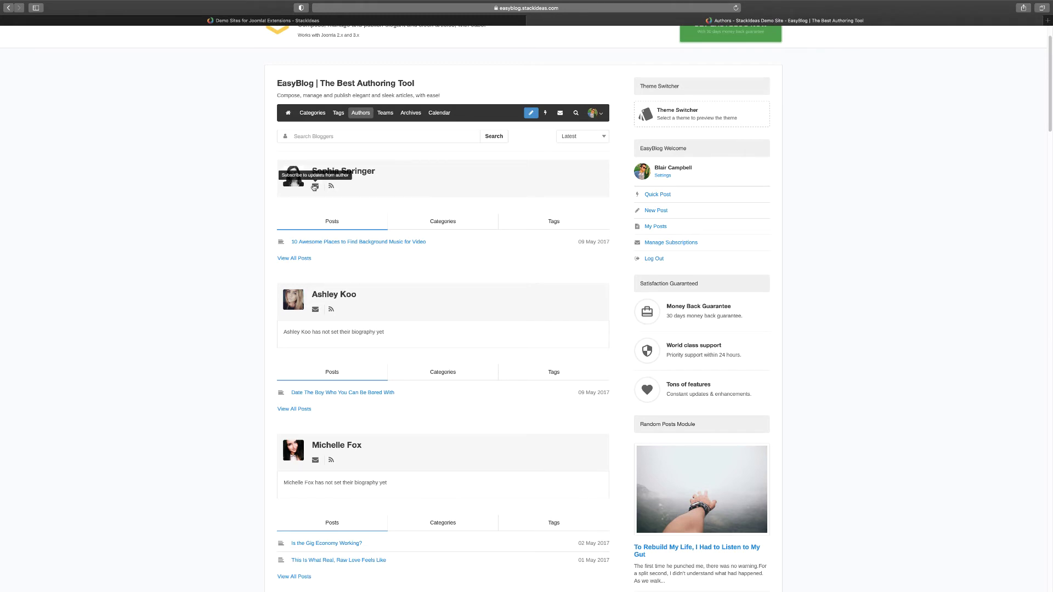
{"action": "scroll", "coordinate": [378, 252], "scroll_direction": "down", "scroll_amount": 1}
{"action": "left_click", "coordinate": [335, 256]}
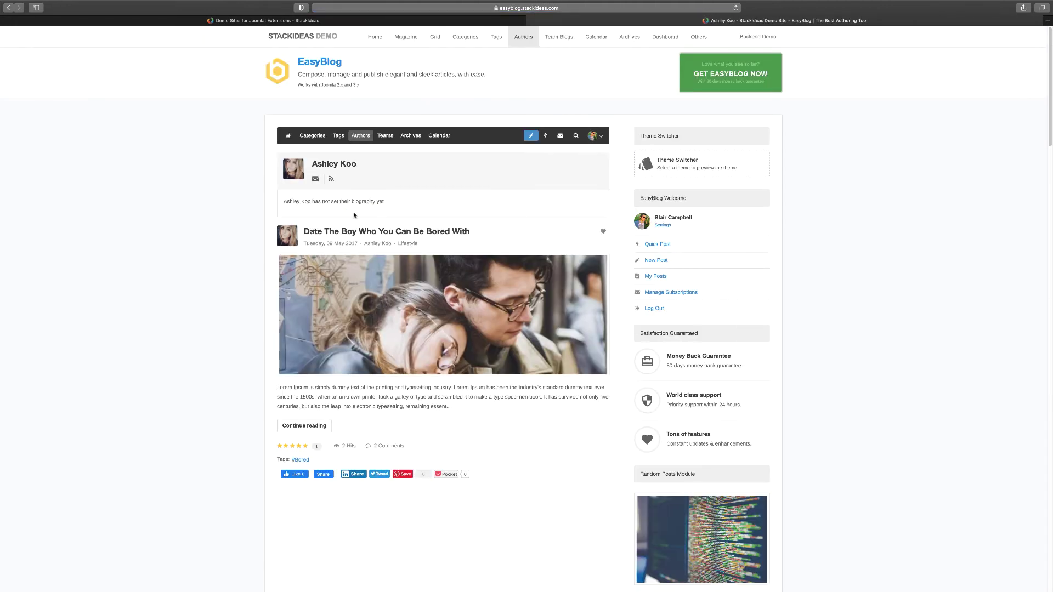
{"action": "scroll", "coordinate": [370, 306], "scroll_direction": "down", "scroll_amount": 3}
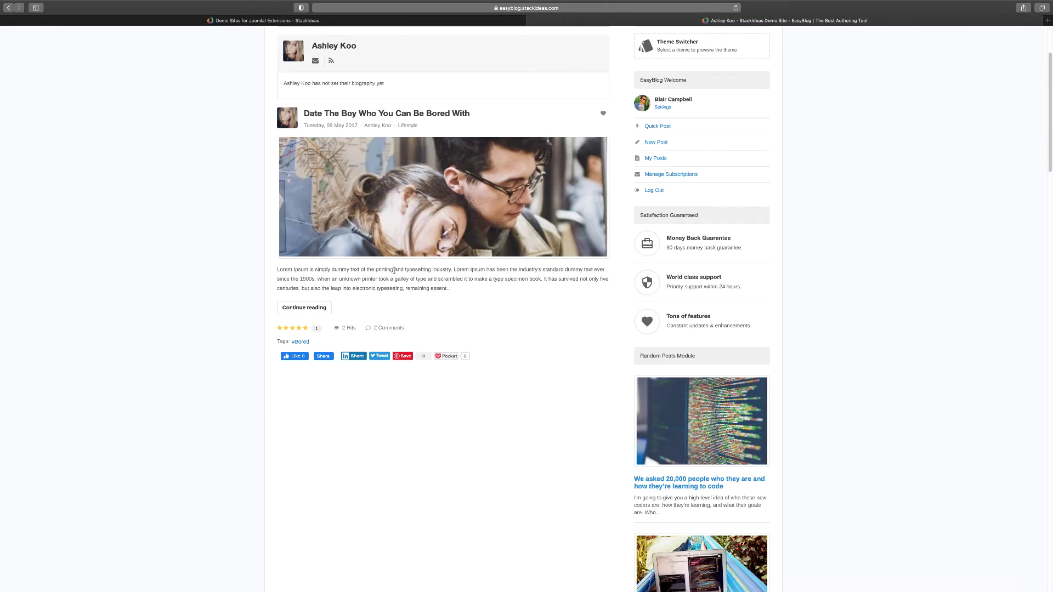
{"action": "scroll", "coordinate": [540, 183], "scroll_direction": "up", "scroll_amount": 1}
{"action": "scroll", "coordinate": [540, 184], "scroll_direction": "up", "scroll_amount": 2}
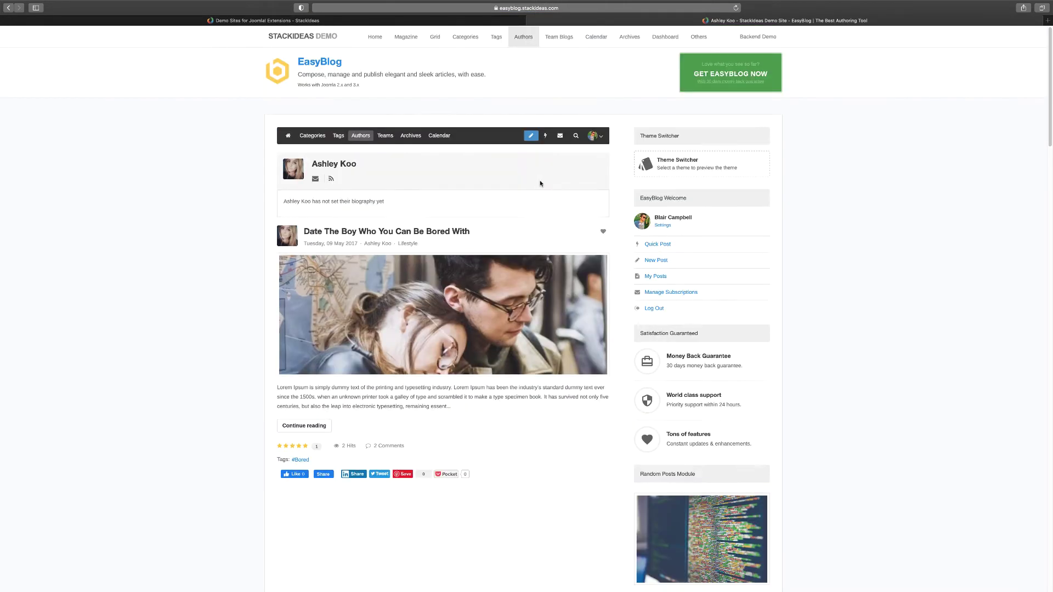
Review the blogger Dashboard overview's top posts and comments, and briefly show the avatar account menu
{"action": "left_click", "coordinate": [659, 38]}
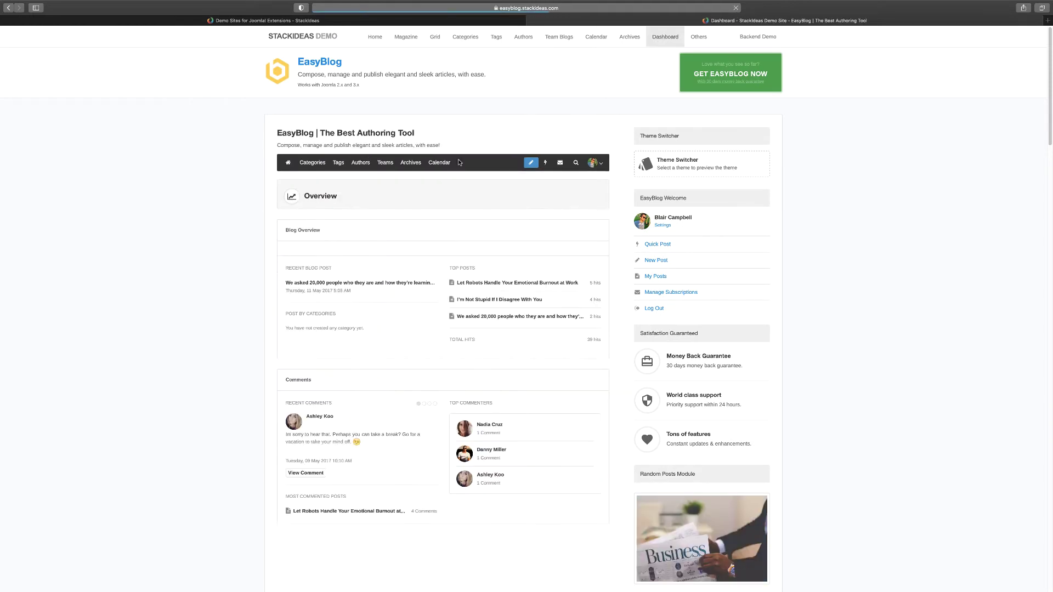
{"action": "scroll", "coordinate": [369, 235], "scroll_direction": "down", "scroll_amount": 2}
{"action": "scroll", "coordinate": [370, 227], "scroll_direction": "down", "scroll_amount": 1}
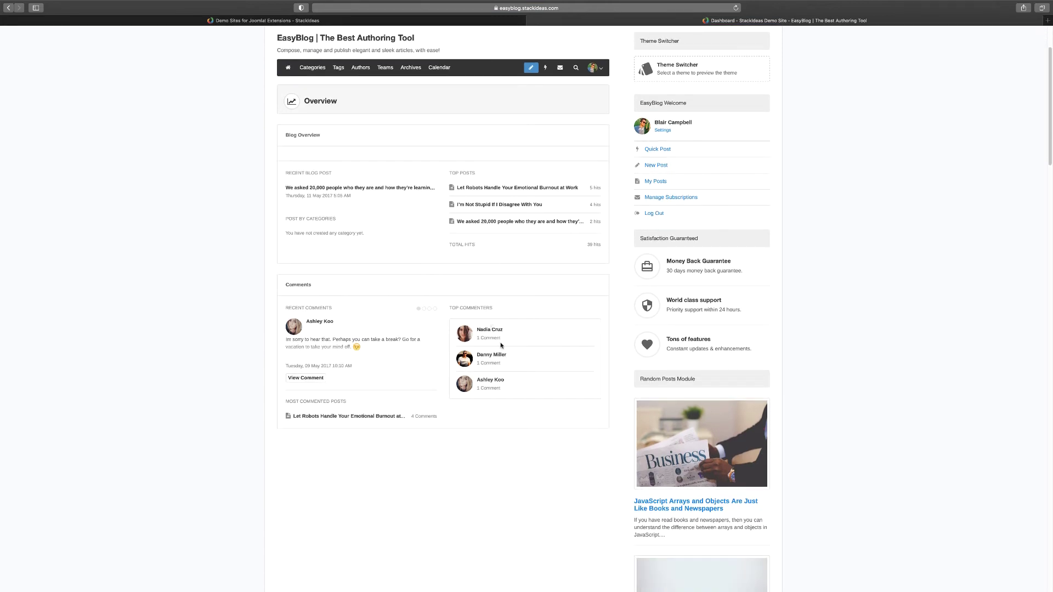
{"action": "scroll", "coordinate": [367, 339], "scroll_direction": "up", "scroll_amount": 3}
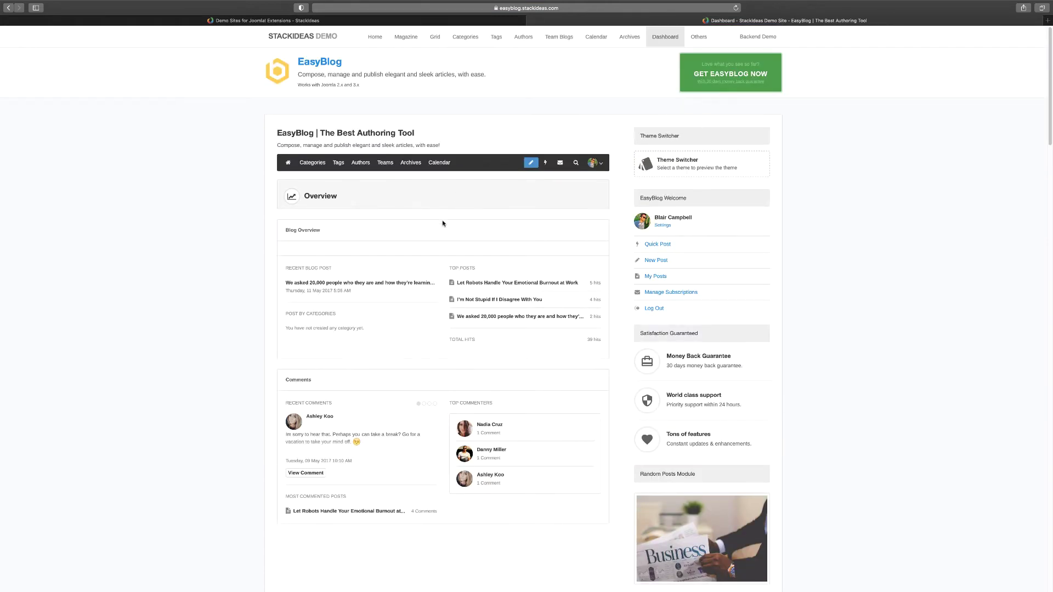
{"action": "left_click", "coordinate": [600, 164]}
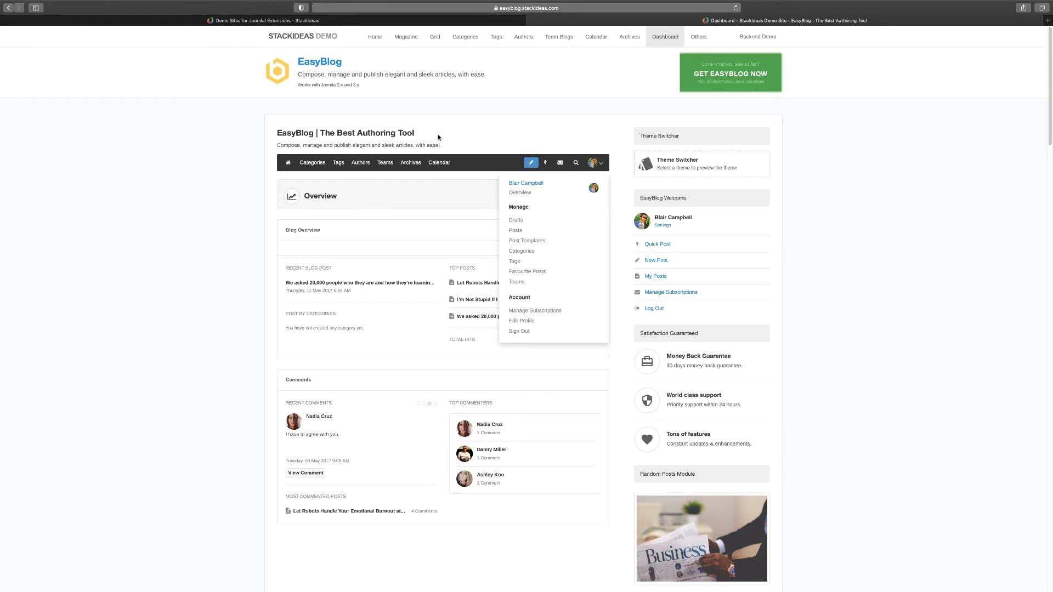
{"action": "left_click", "coordinate": [499, 137]}
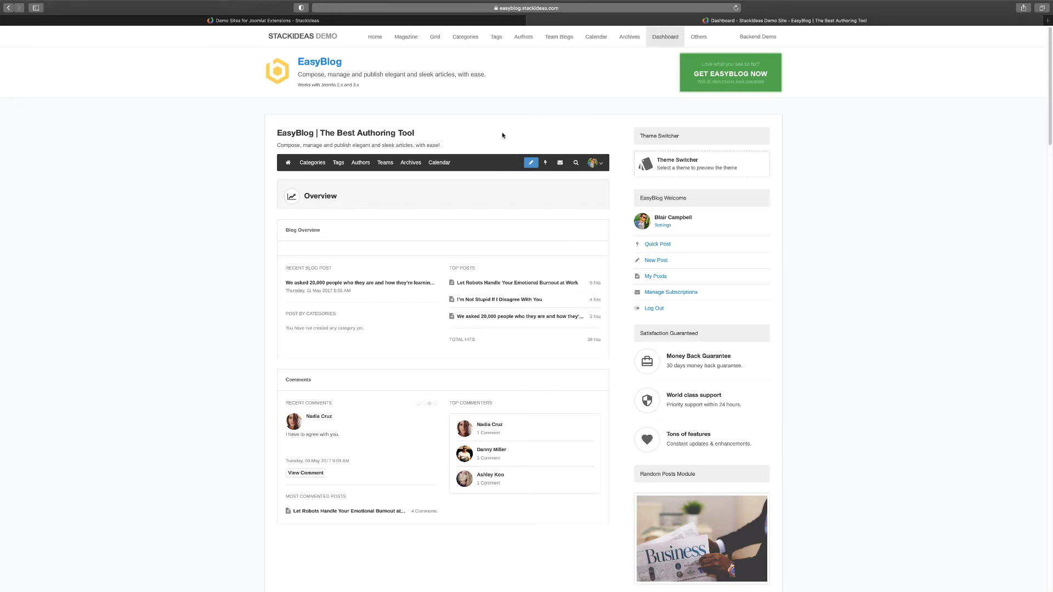
Log in to the Joomla administrator in a new tab and load Components > EasyBlog
{"action": "left_click", "coordinate": [753, 37]}
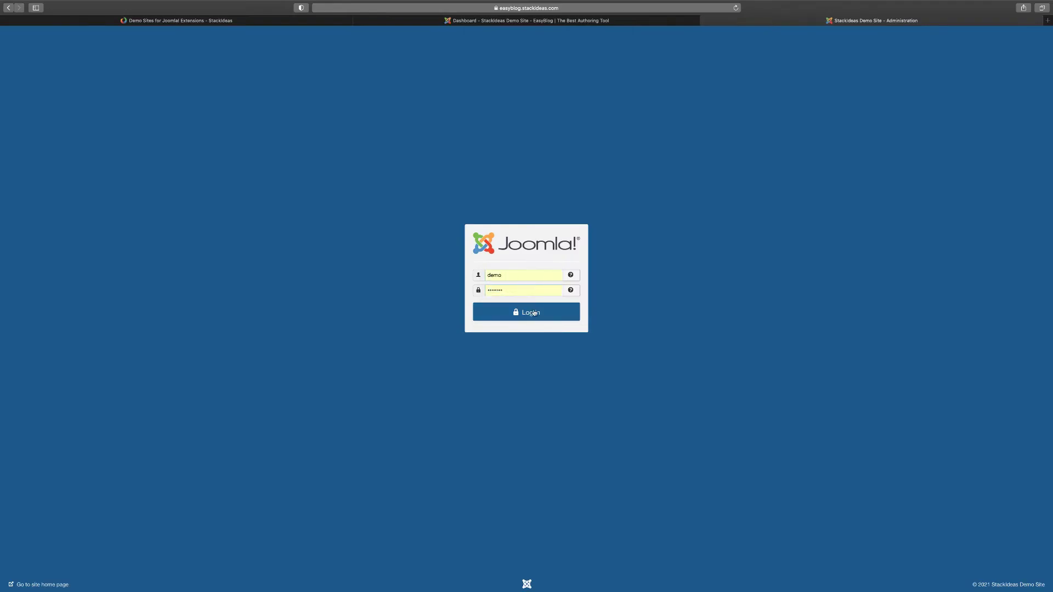
{"action": "left_click", "coordinate": [533, 313]}
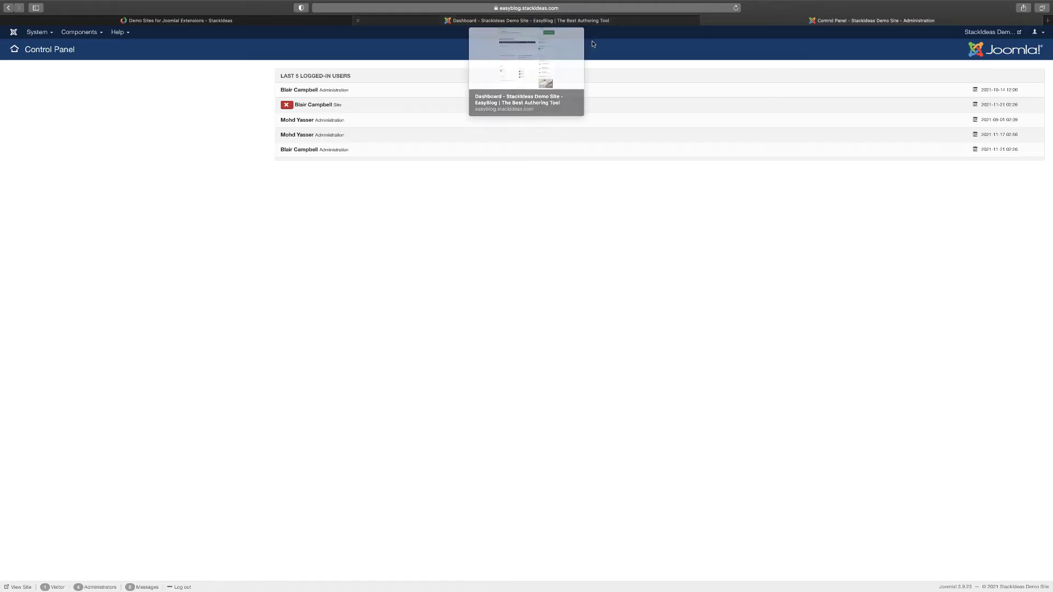
{"action": "left_click", "coordinate": [86, 34]}
{"action": "left_click", "coordinate": [87, 47]}
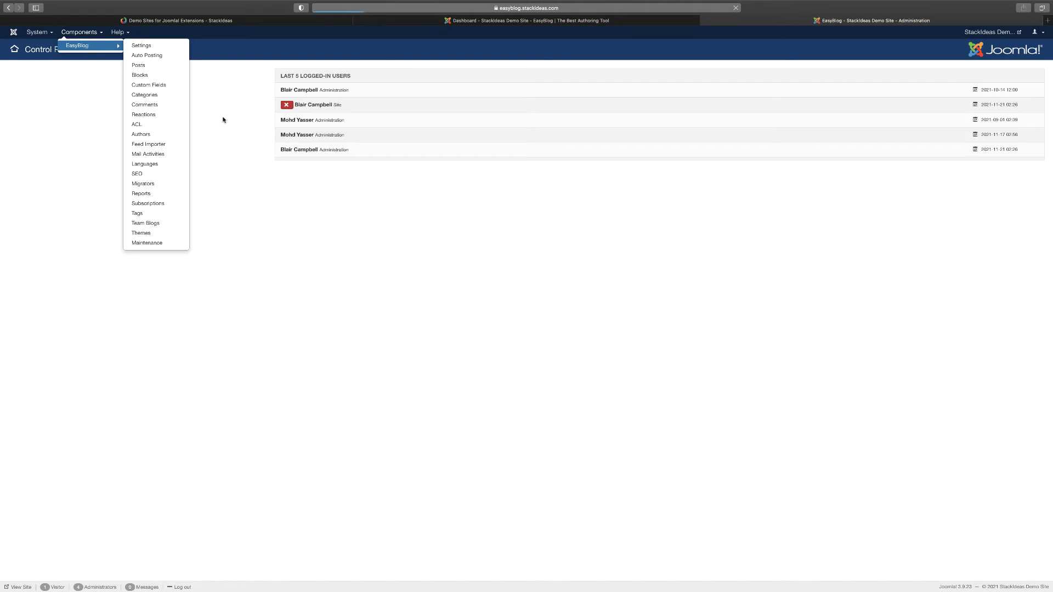
{"action": "scroll", "coordinate": [358, 150], "scroll_direction": "down", "scroll_amount": 2}
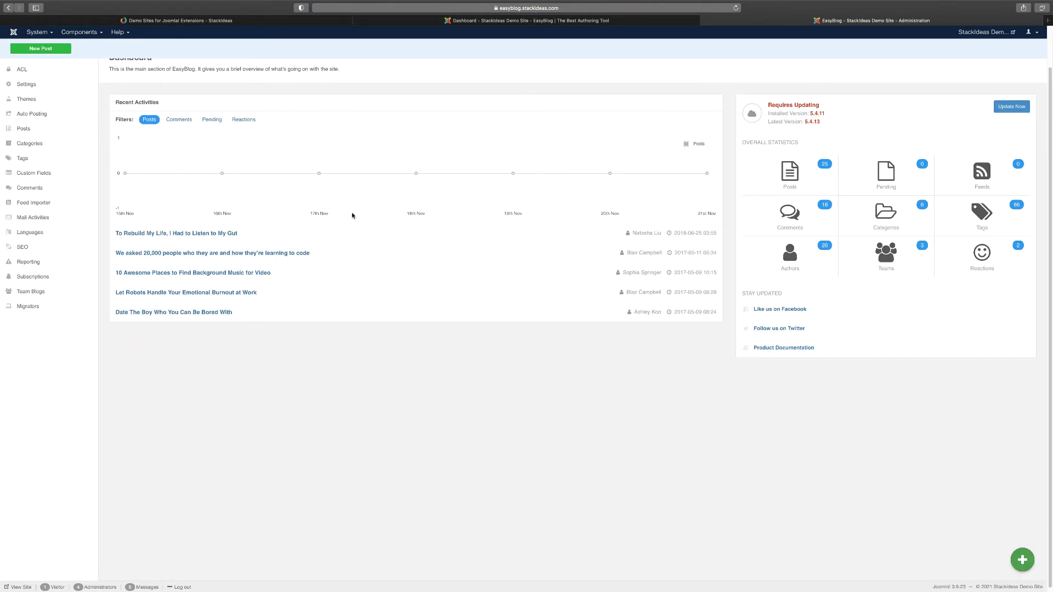
{"action": "scroll", "coordinate": [352, 216], "scroll_direction": "up", "scroll_amount": 2}
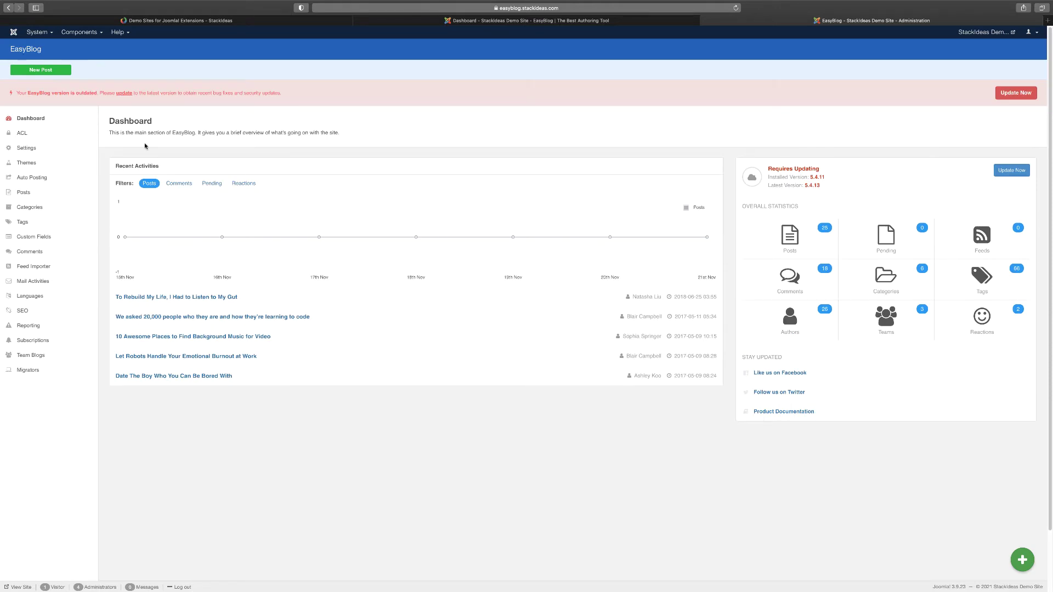
Review the Public group's ACL Comments, Subscriptions, Text Filters and Profile permissions
{"action": "left_click", "coordinate": [26, 134]}
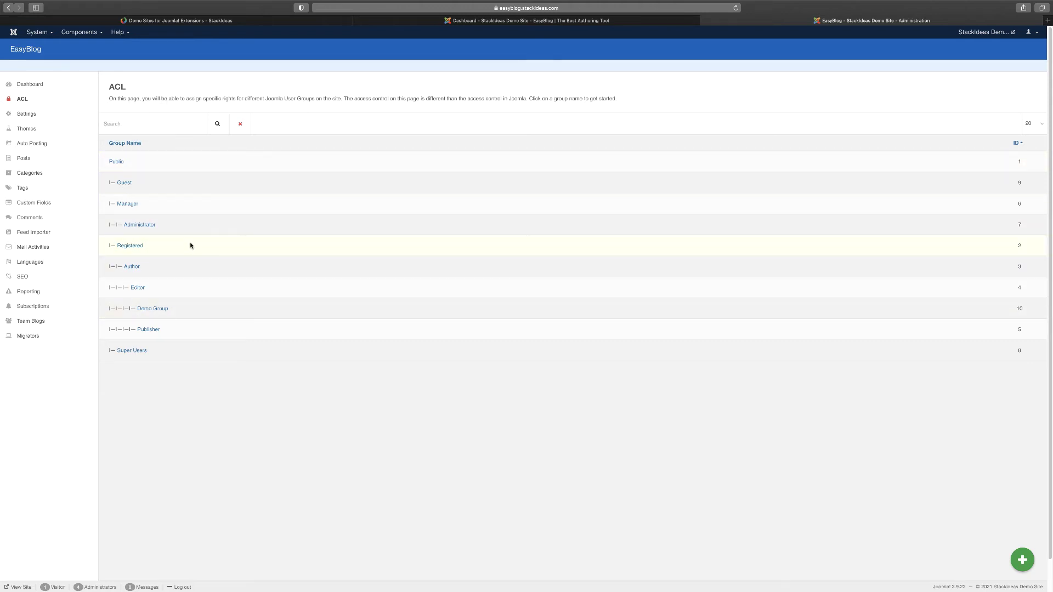
{"action": "left_click", "coordinate": [117, 162]}
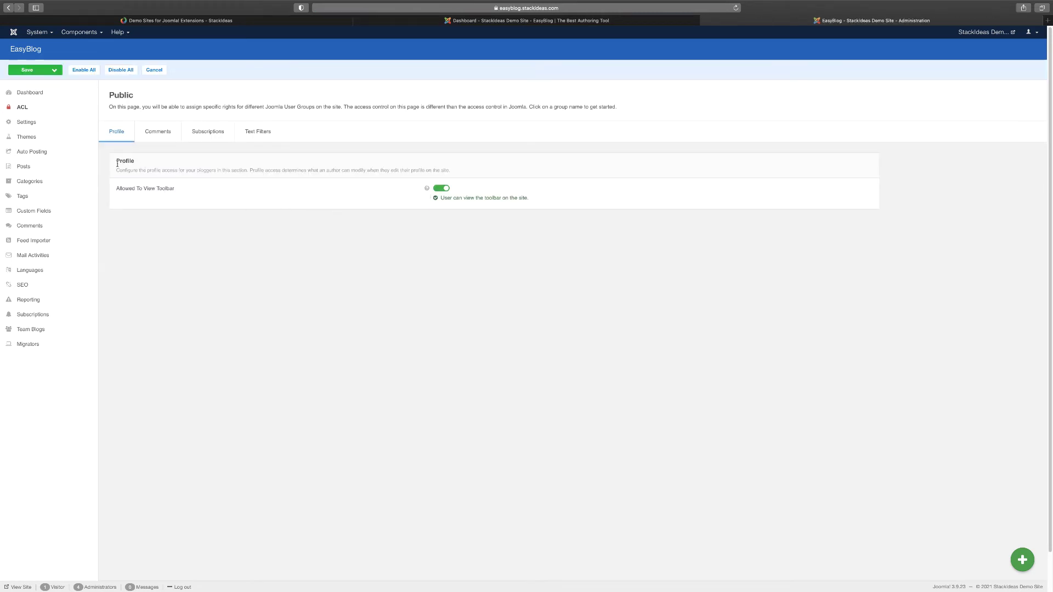
{"action": "left_click", "coordinate": [156, 134]}
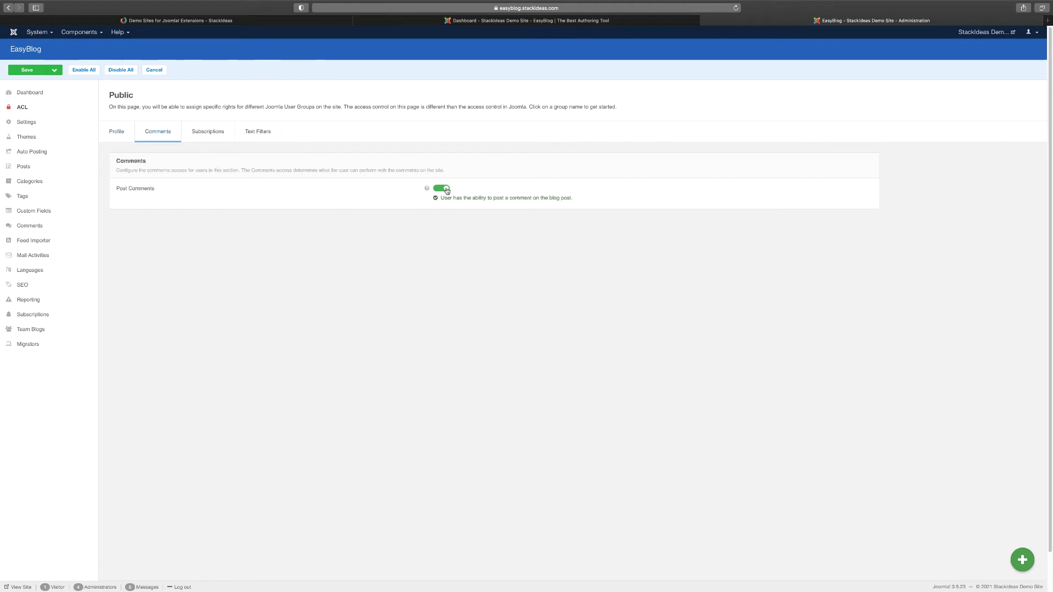
{"action": "left_click", "coordinate": [212, 135]}
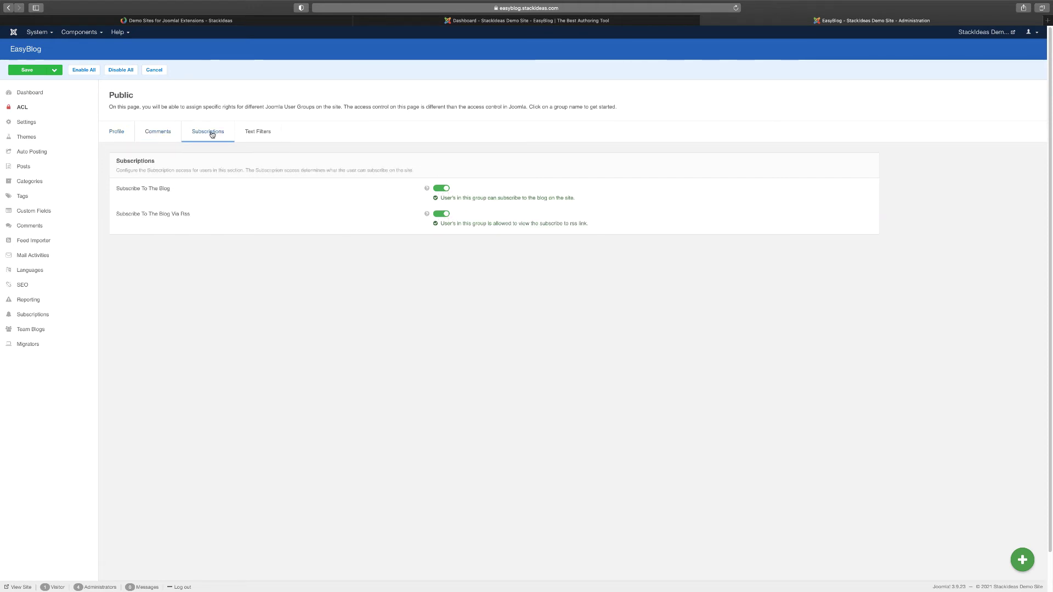
{"action": "left_click", "coordinate": [259, 132]}
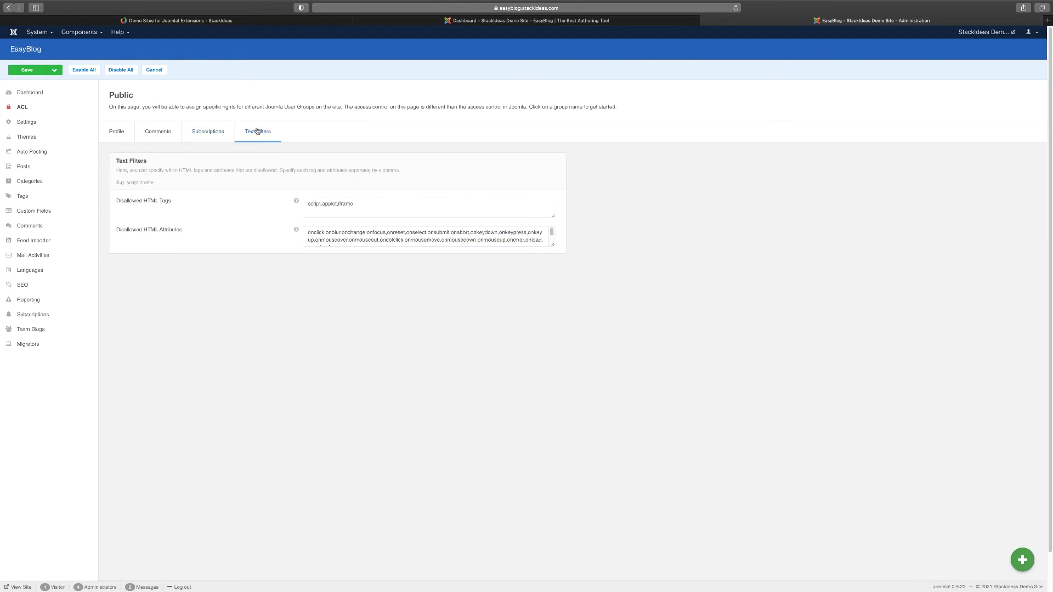
{"action": "left_click", "coordinate": [205, 134]}
{"action": "left_click", "coordinate": [158, 132]}
{"action": "left_click", "coordinate": [113, 132]}
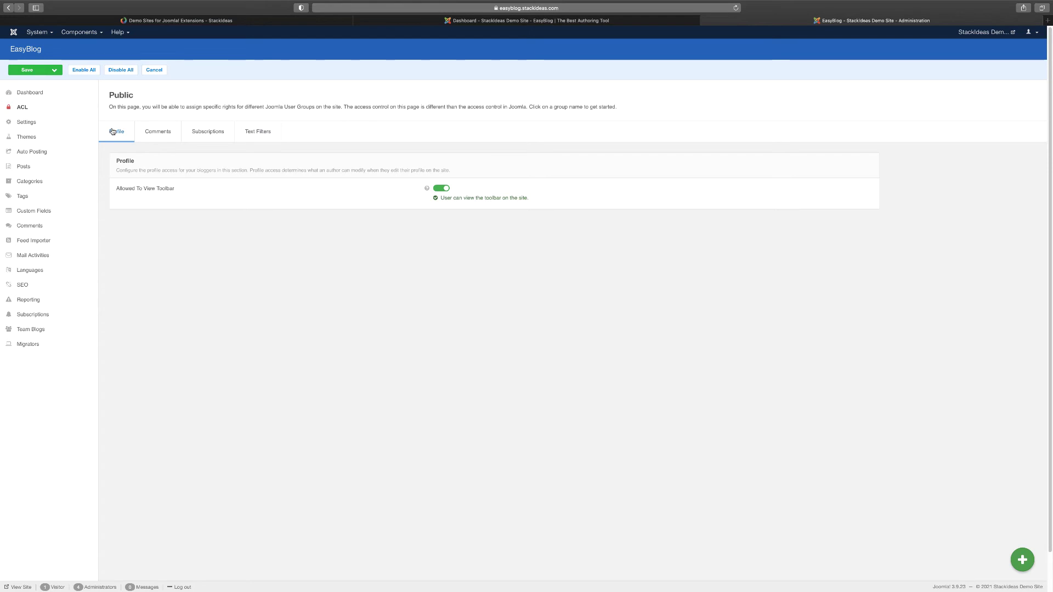
{"action": "left_click", "coordinate": [24, 138]}
{"action": "left_click", "coordinate": [31, 151]}
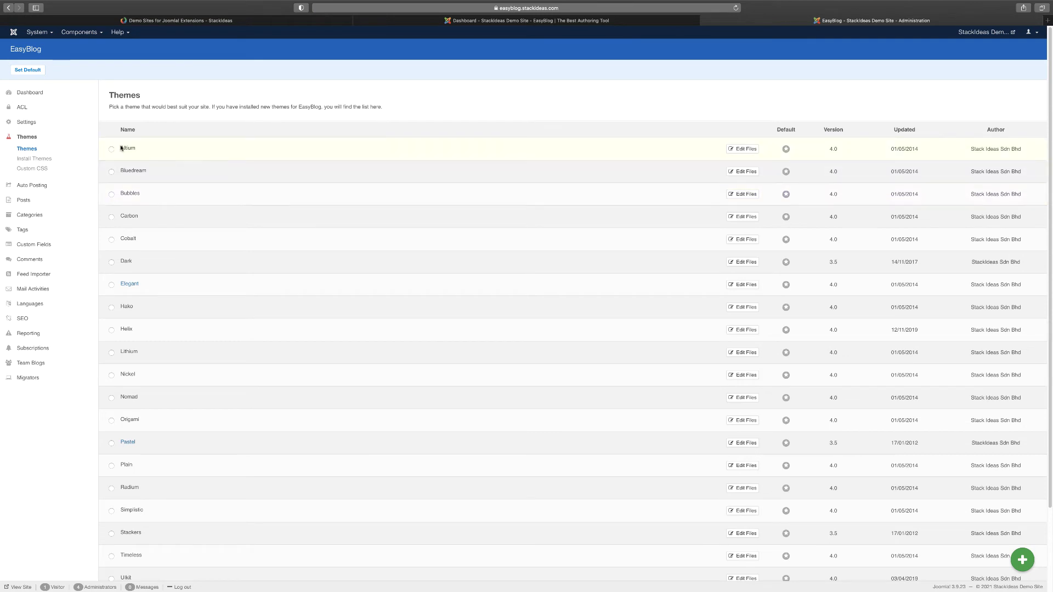
Browse the installed themes list, then view the Facebook Auto Posting settings
{"action": "scroll", "coordinate": [165, 266], "scroll_direction": "down", "scroll_amount": 3}
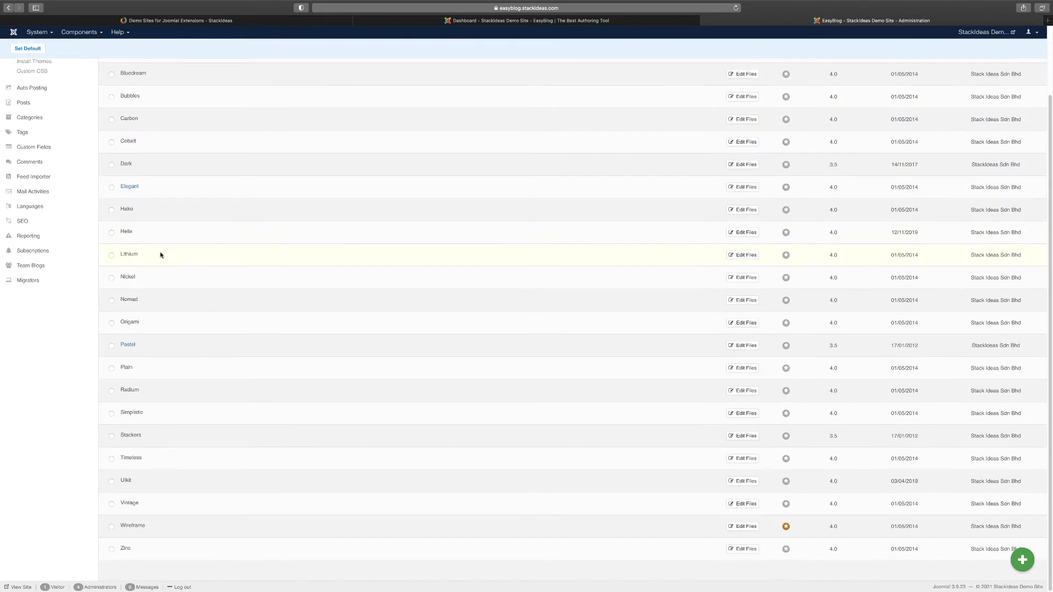
{"action": "scroll", "coordinate": [162, 253], "scroll_direction": "up", "scroll_amount": 3}
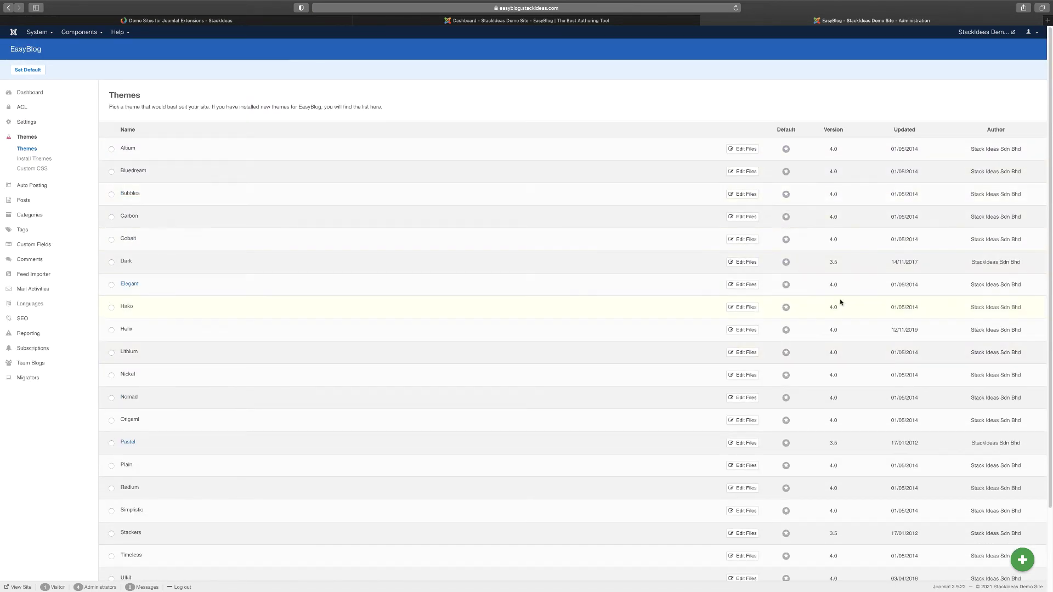
{"action": "left_click", "coordinate": [33, 186]}
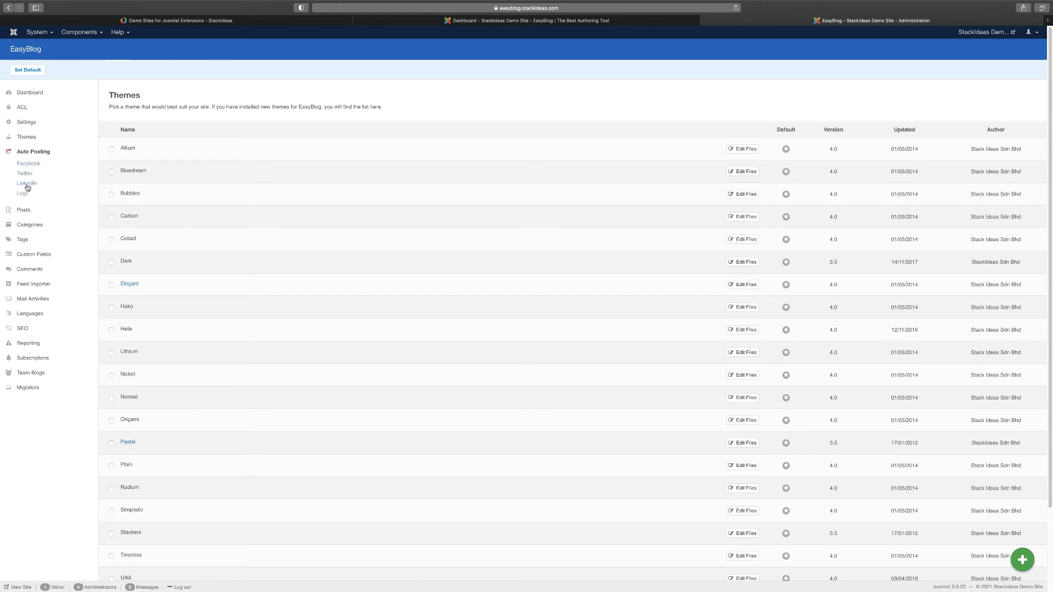
{"action": "left_click", "coordinate": [26, 166]}
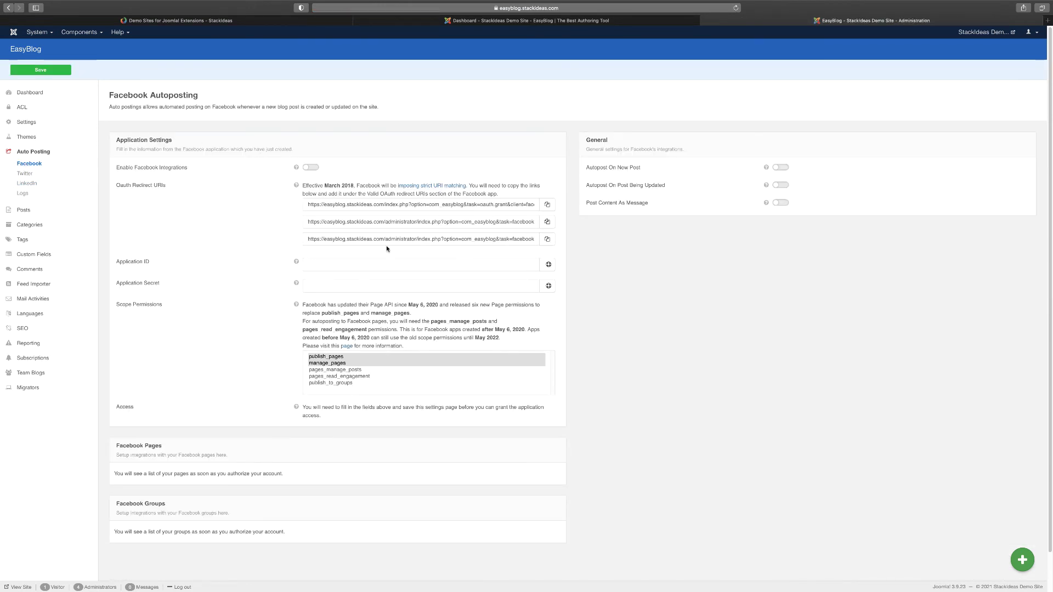
{"action": "scroll", "coordinate": [328, 266], "scroll_direction": "down", "scroll_amount": 1}
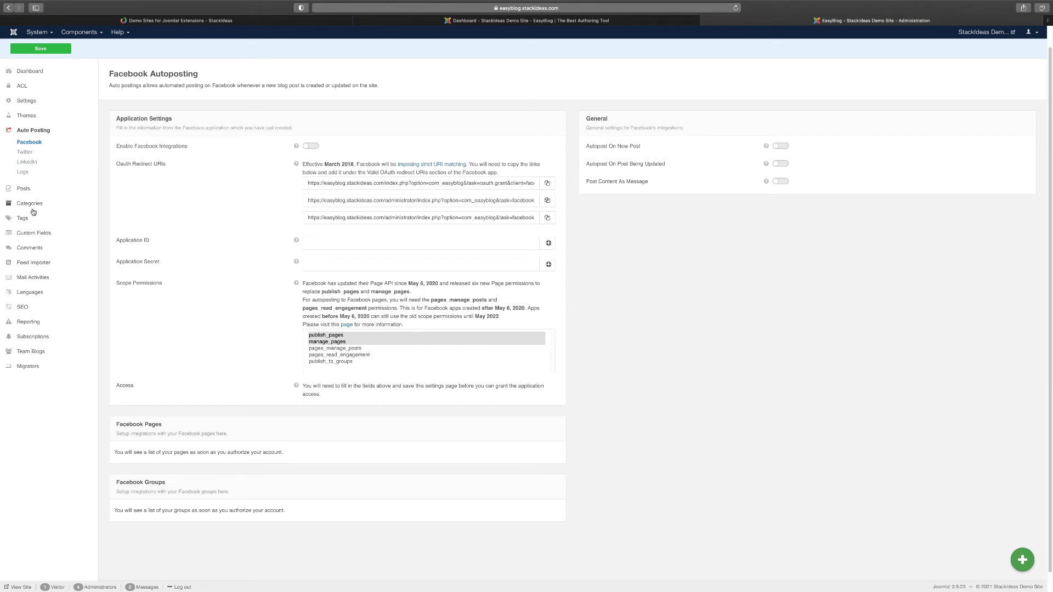
{"action": "left_click", "coordinate": [28, 188]}
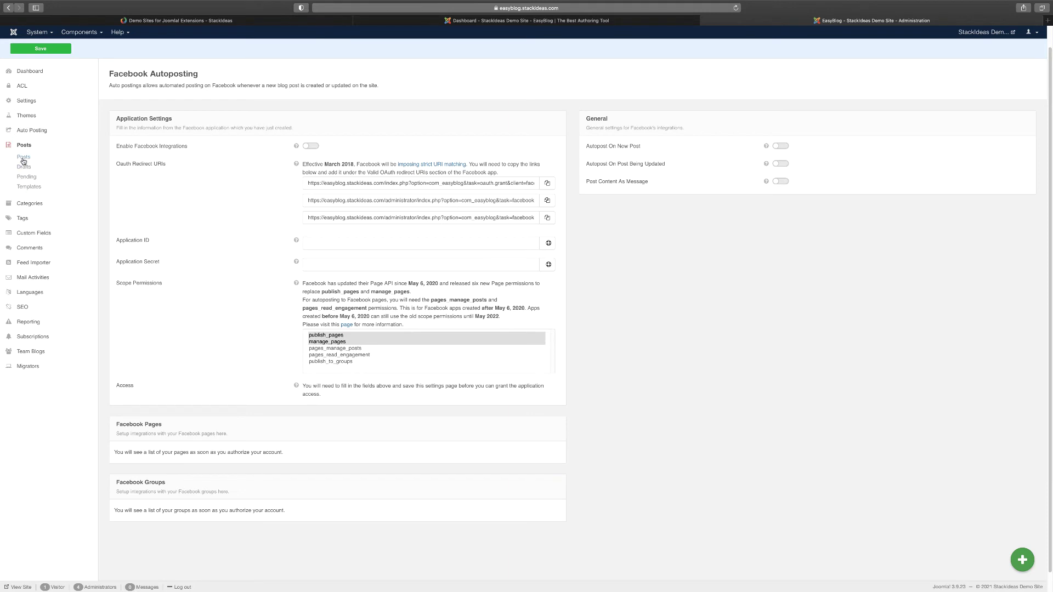
Review the post templates and SEO page list, then edit the Latest Posts Page meta tags
{"action": "left_click", "coordinate": [27, 189]}
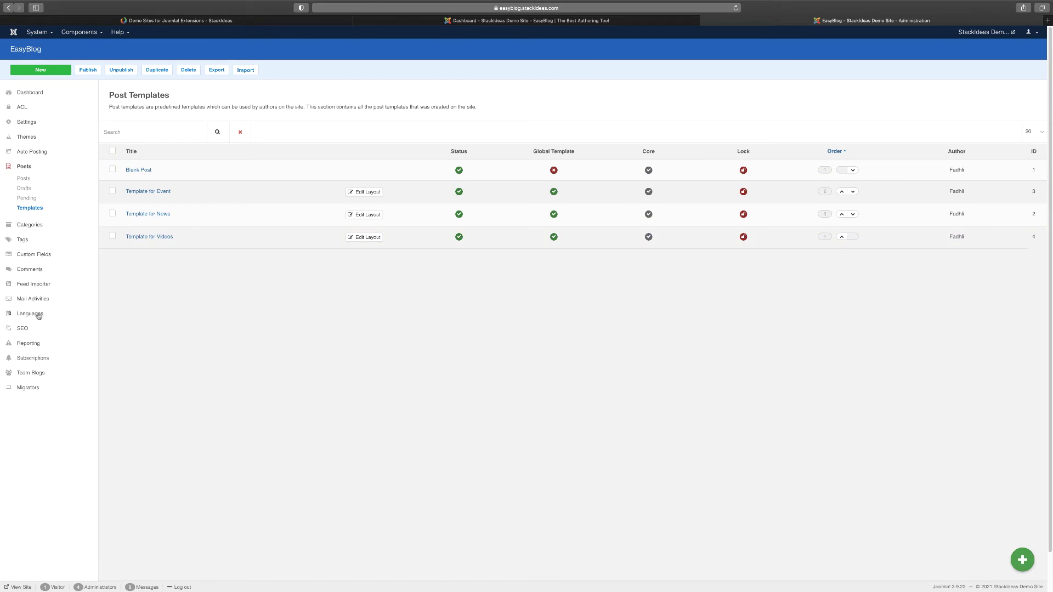
{"action": "left_click", "coordinate": [23, 329]}
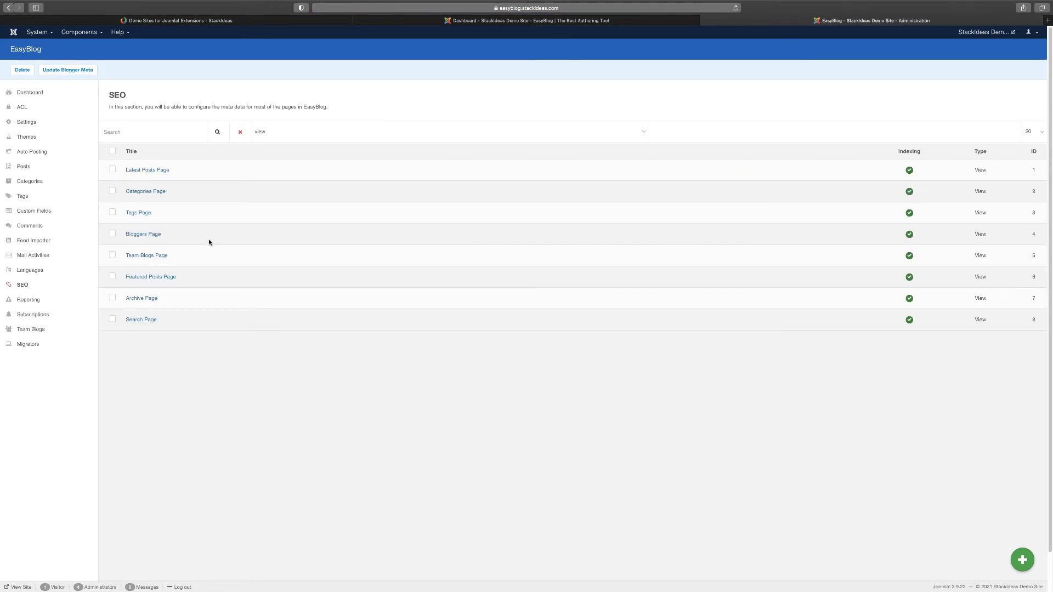
{"action": "left_click", "coordinate": [150, 170]}
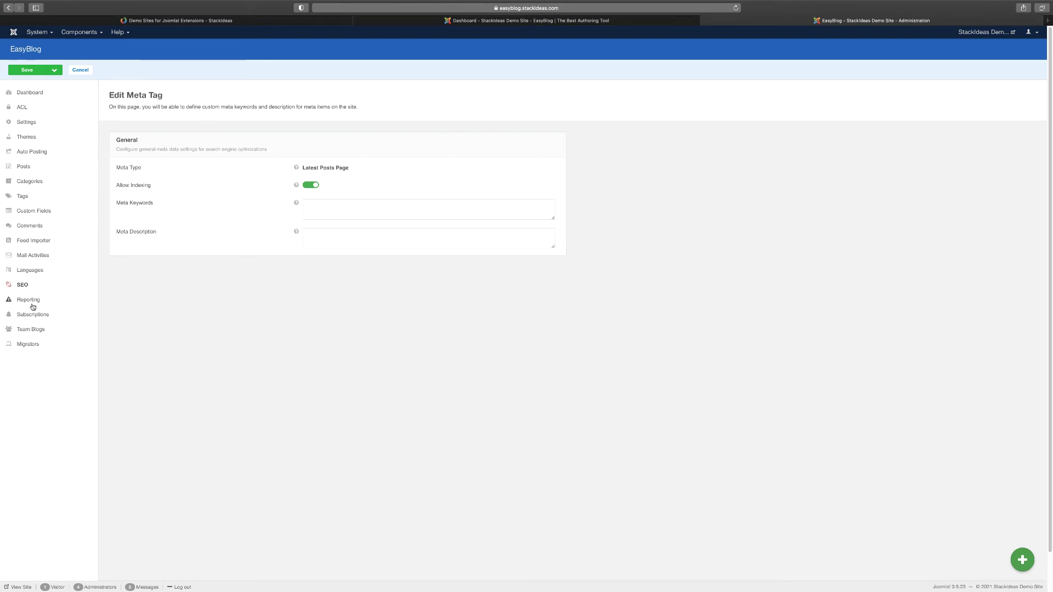
{"action": "left_click", "coordinate": [34, 332]}
Review the team blogs, the new-team form's user groups, members and creation date, and join requests
{"action": "left_click", "coordinate": [32, 342]}
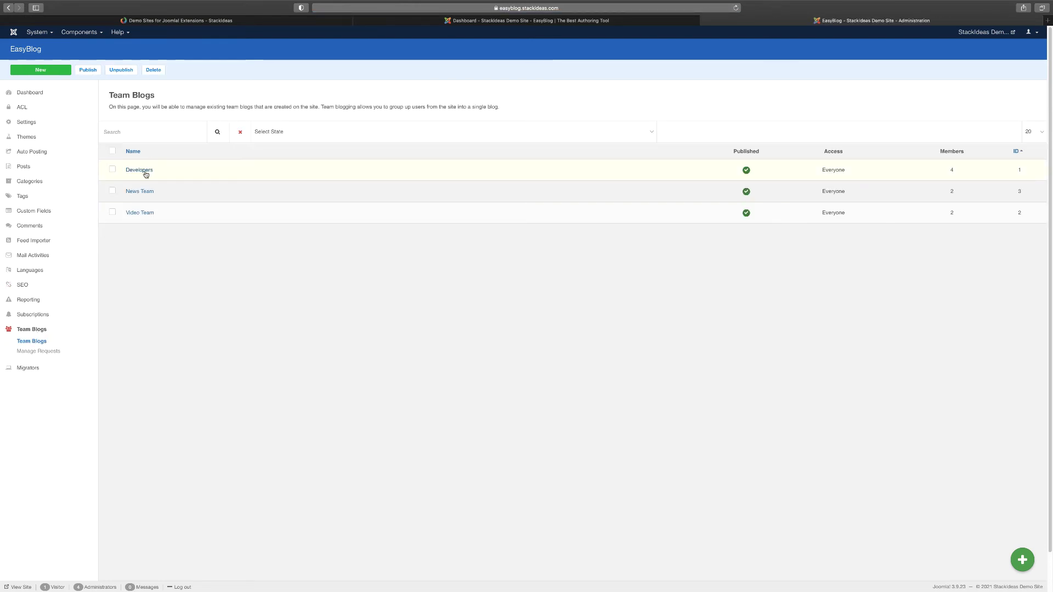
{"action": "left_click", "coordinate": [40, 70]}
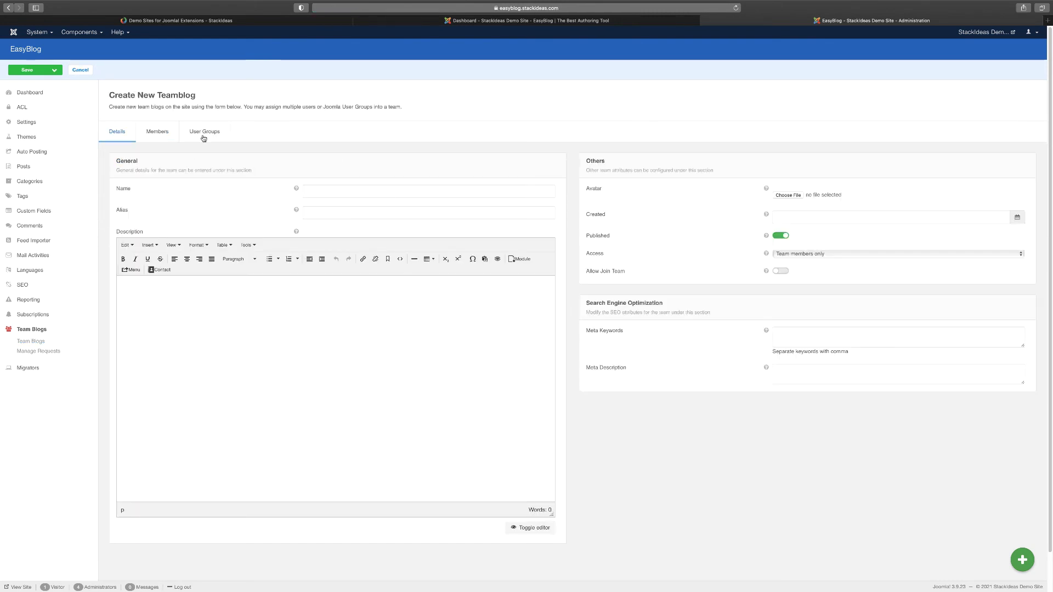
{"action": "left_click", "coordinate": [204, 137]}
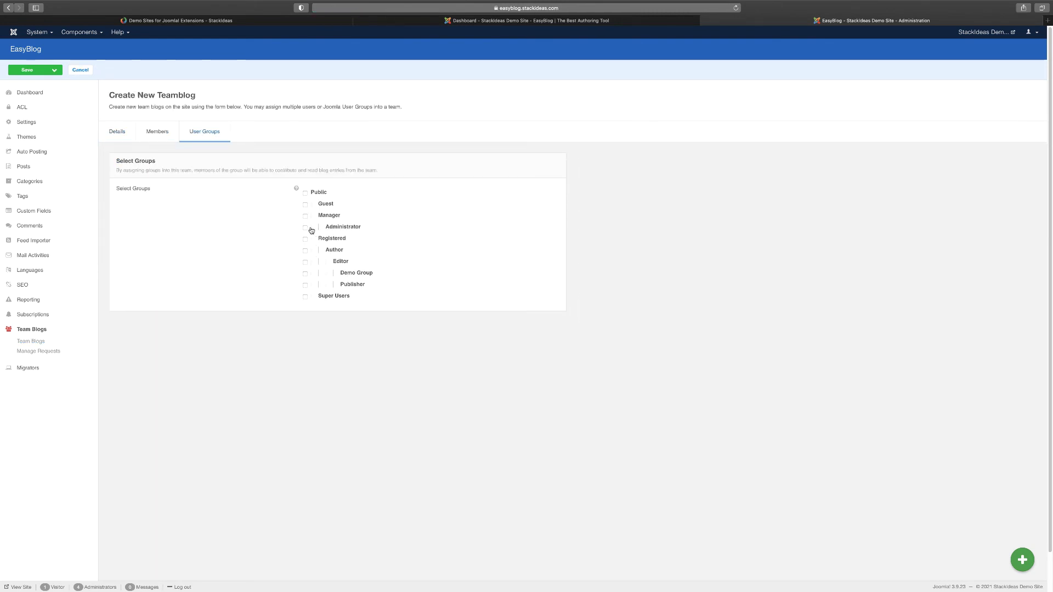
{"action": "left_click", "coordinate": [164, 137]}
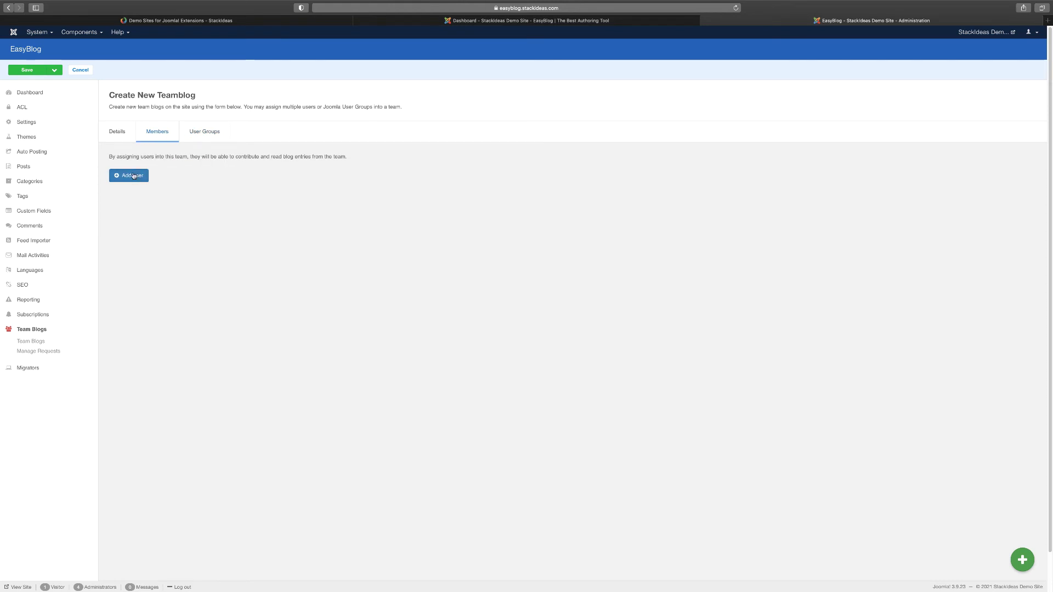
{"action": "left_click", "coordinate": [121, 137]}
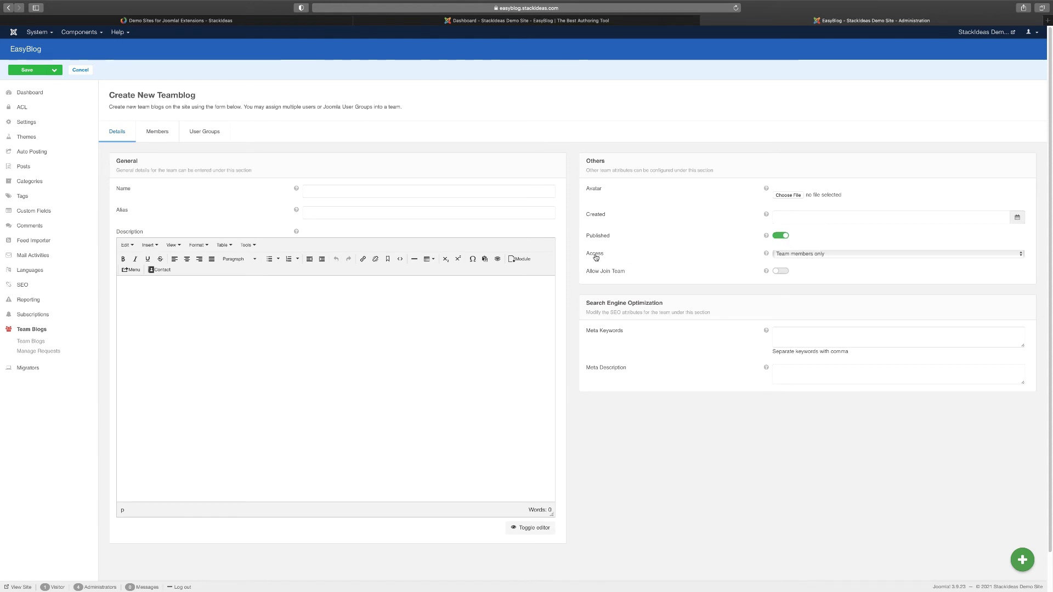
{"action": "left_click", "coordinate": [801, 215]}
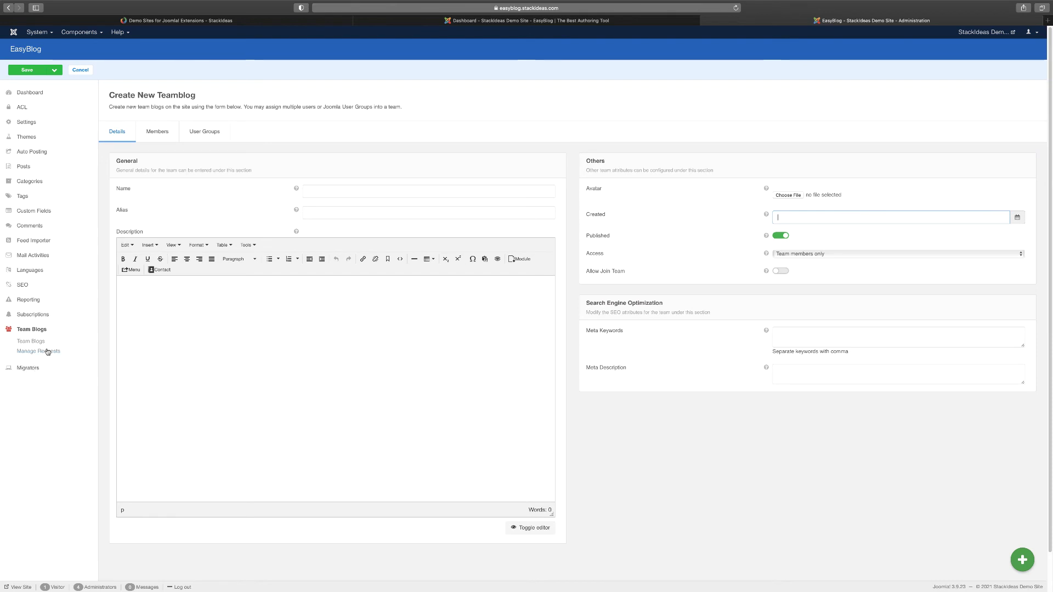
{"action": "left_click", "coordinate": [48, 351]}
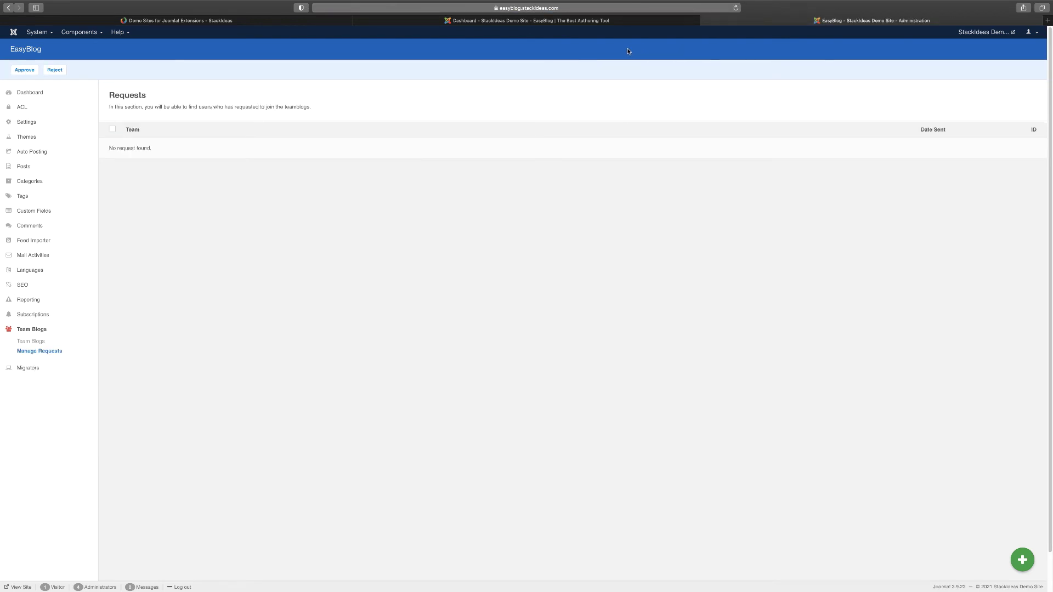
{"action": "left_click", "coordinate": [623, 22]}
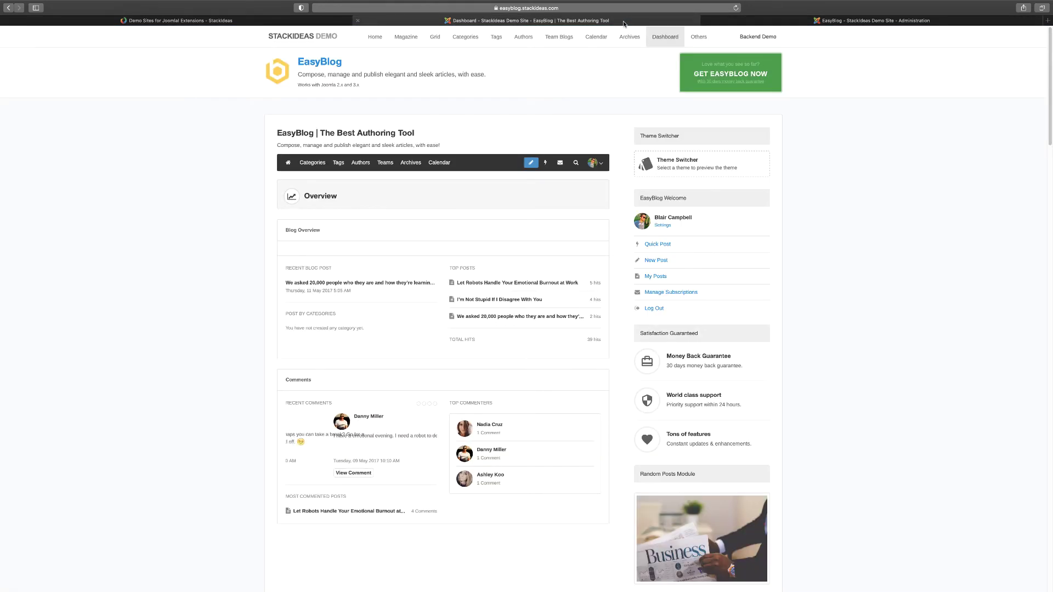
Compare the Event, News and Videos templates, then start the new post from Blank Post
{"action": "left_click", "coordinate": [656, 261]}
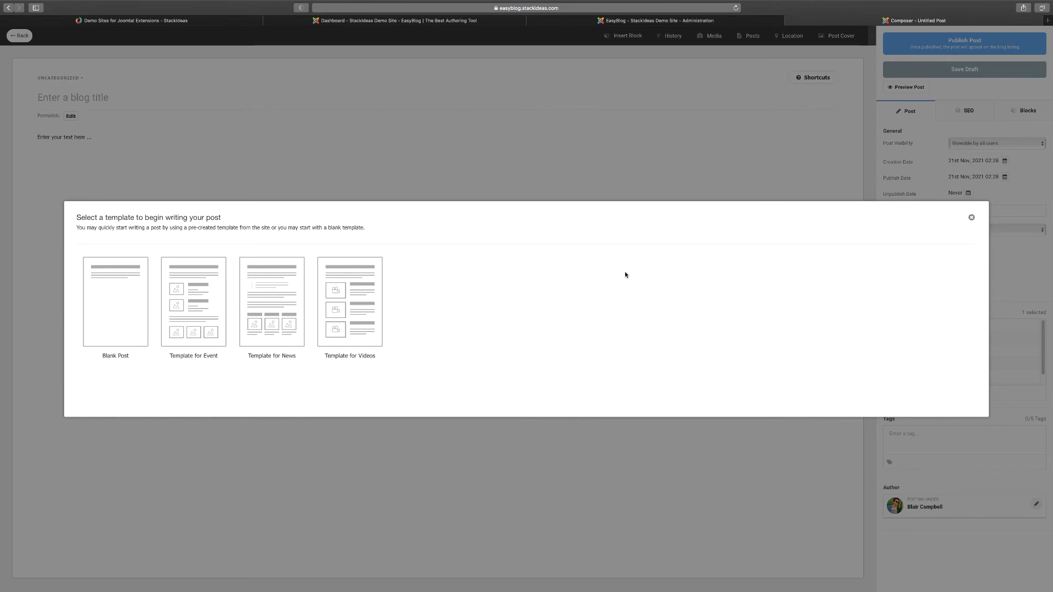
{"action": "left_click", "coordinate": [138, 317]}
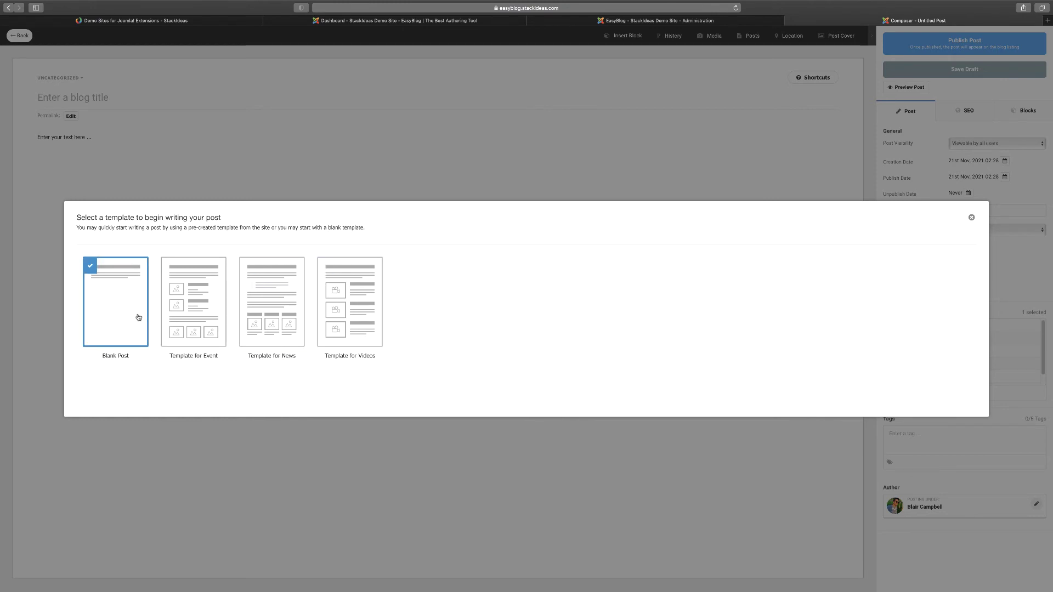
{"action": "left_click", "coordinate": [168, 303]}
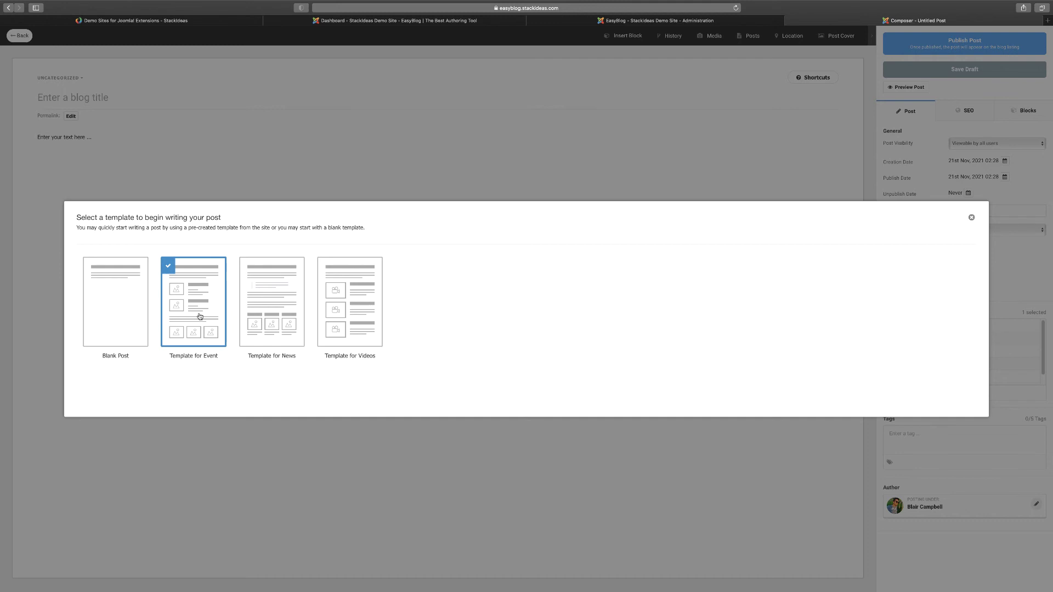
{"action": "left_click", "coordinate": [273, 330]}
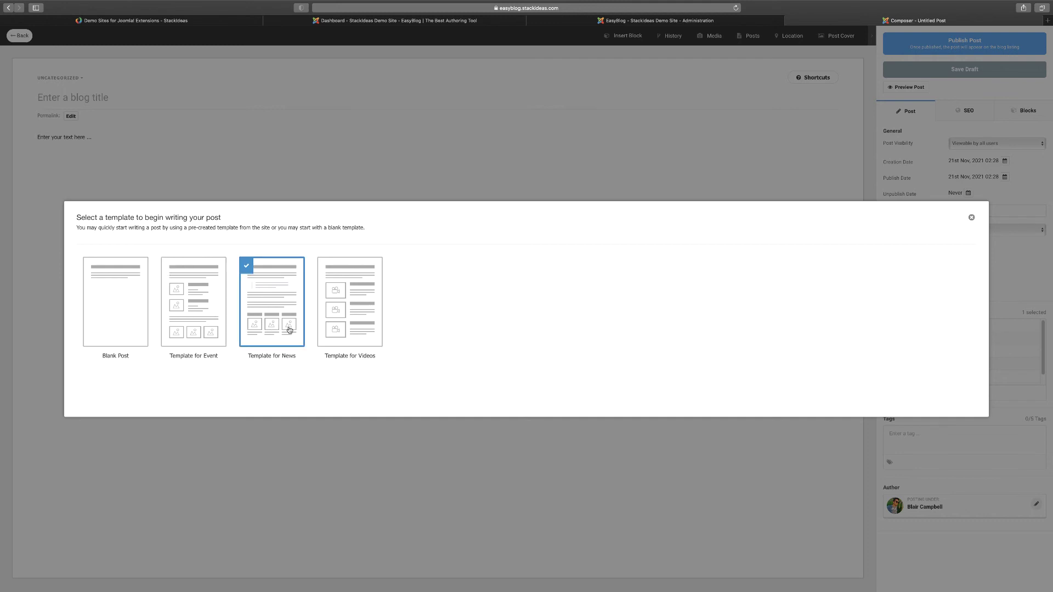
{"action": "left_click", "coordinate": [351, 333]}
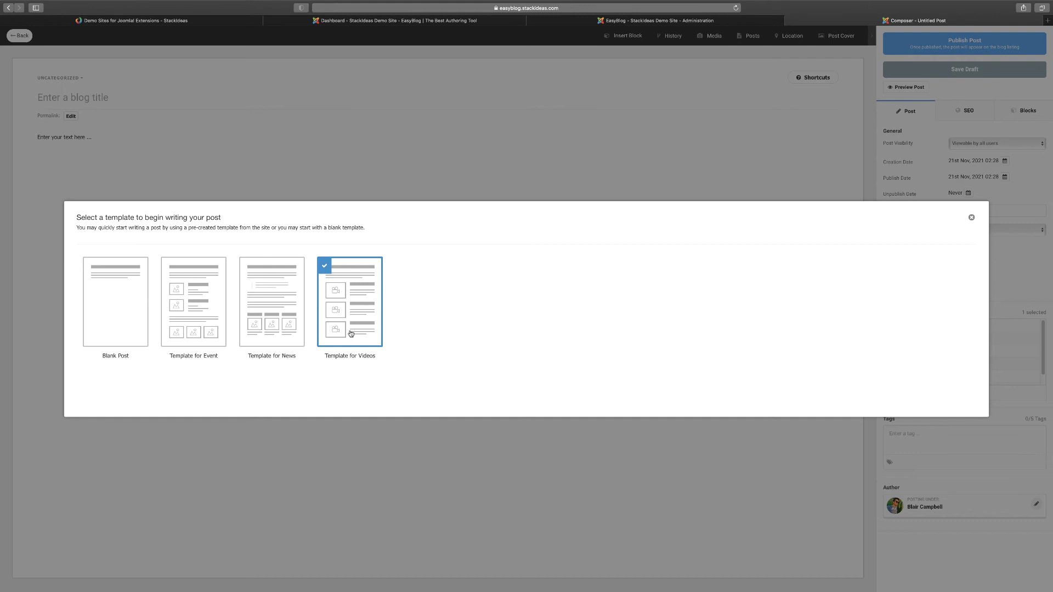
{"action": "left_click", "coordinate": [145, 324]}
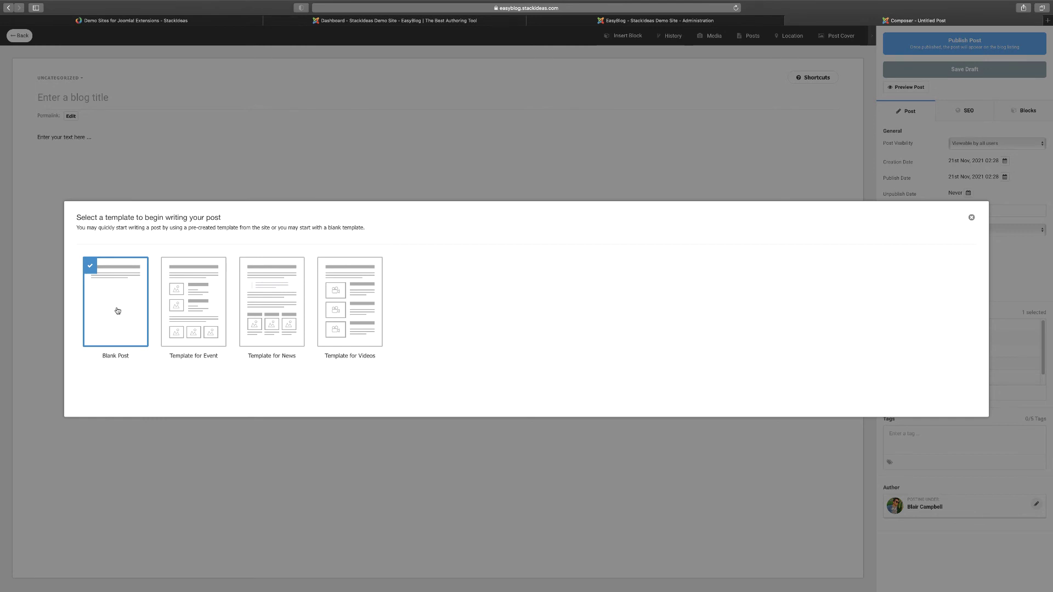
{"action": "left_click", "coordinate": [117, 311]}
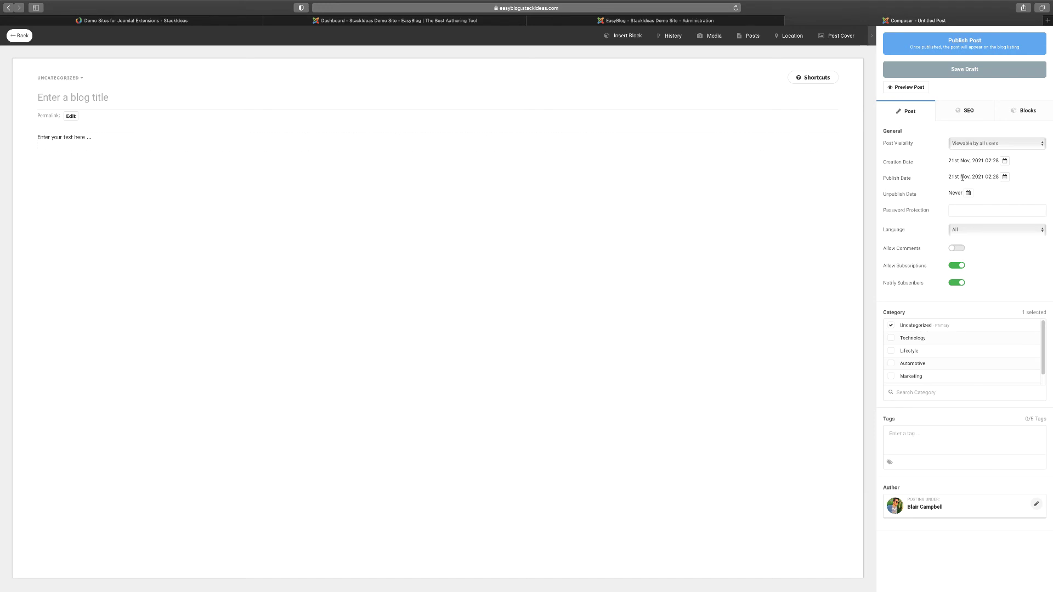
Look through the post's SEO, block and general settings, then select the body text block
{"action": "left_click", "coordinate": [966, 112]}
{"action": "left_click", "coordinate": [1016, 112]}
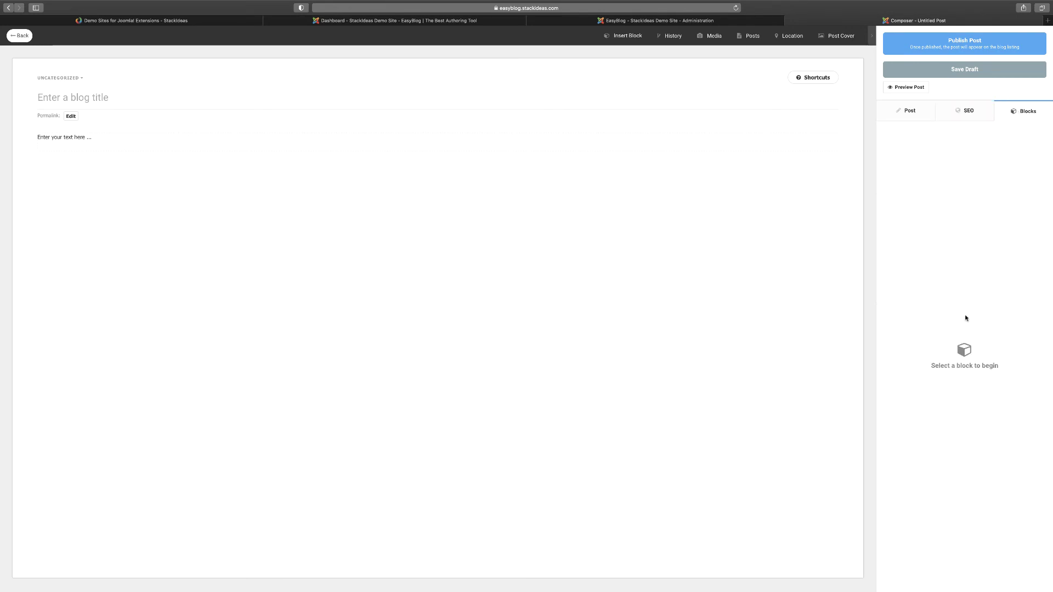
{"action": "left_click", "coordinate": [232, 136]}
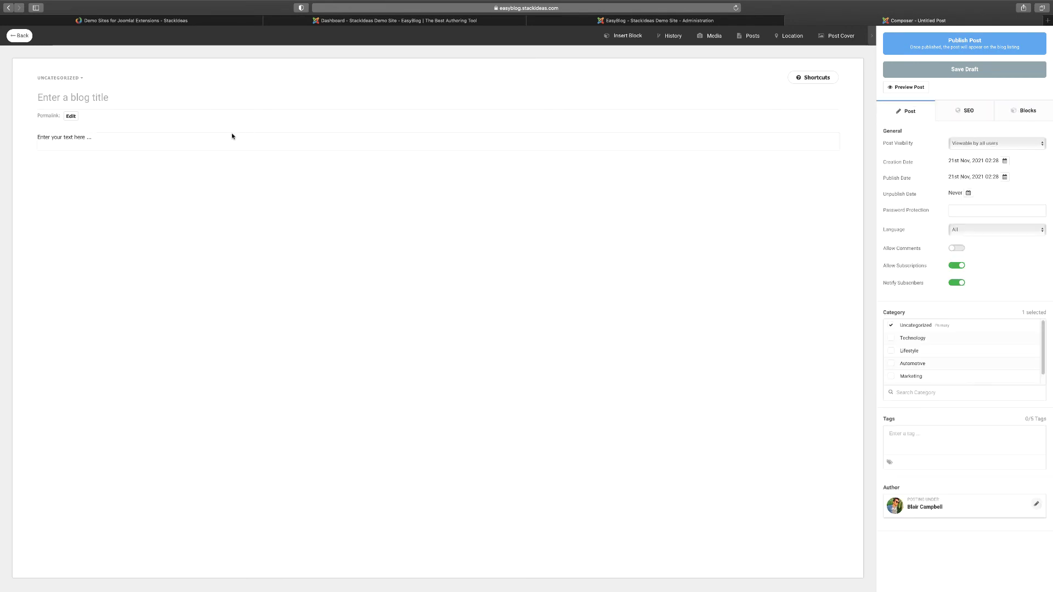
{"action": "left_click", "coordinate": [113, 99]}
{"action": "left_click", "coordinate": [82, 138]}
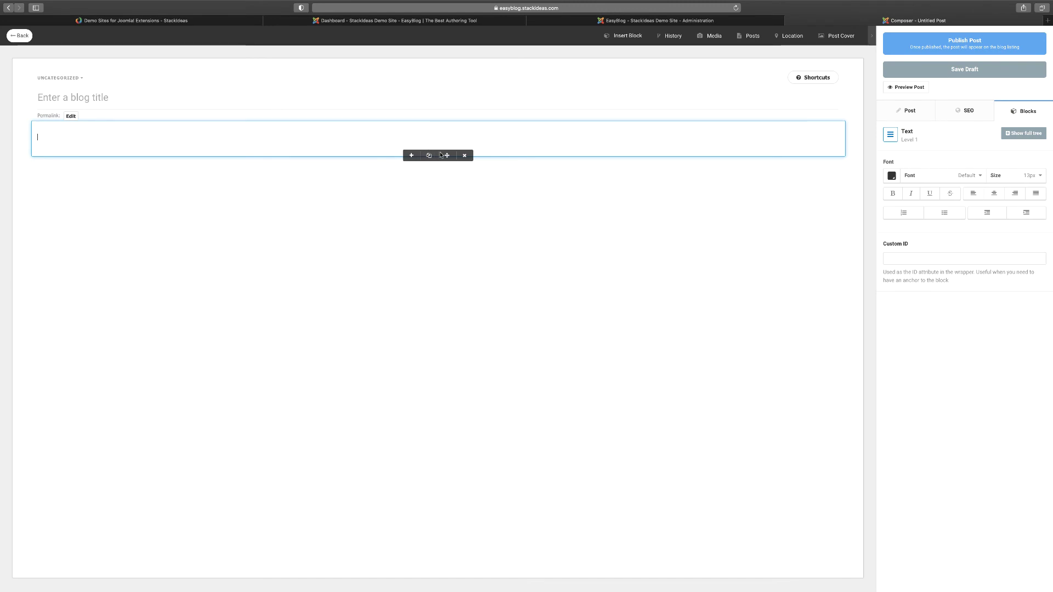
Add a Gallery block below the text and set its images to Resize To Fit
{"action": "left_click", "coordinate": [622, 38]}
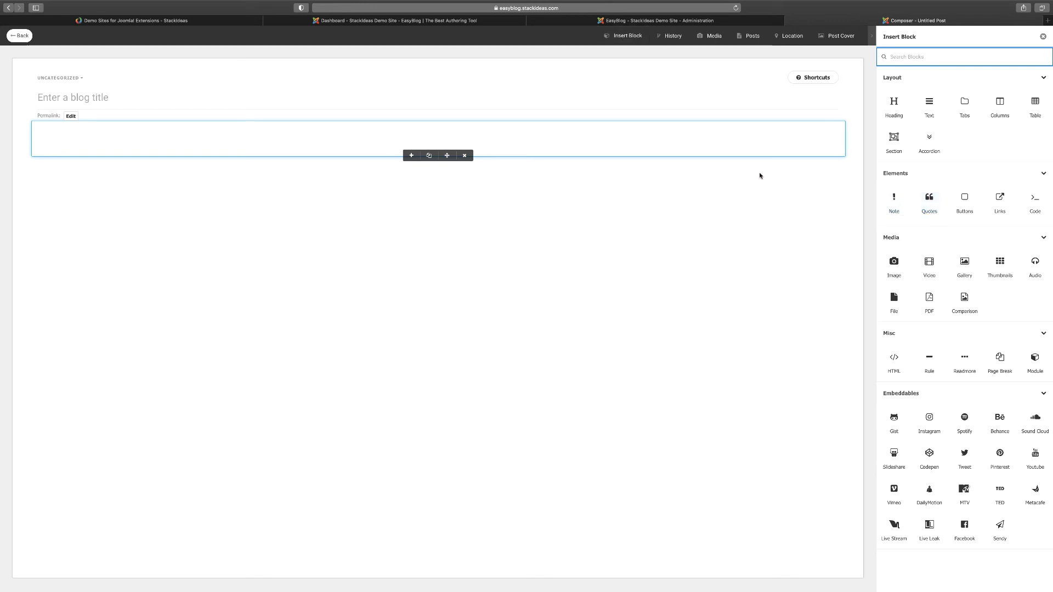
{"action": "left_click", "coordinate": [964, 265]}
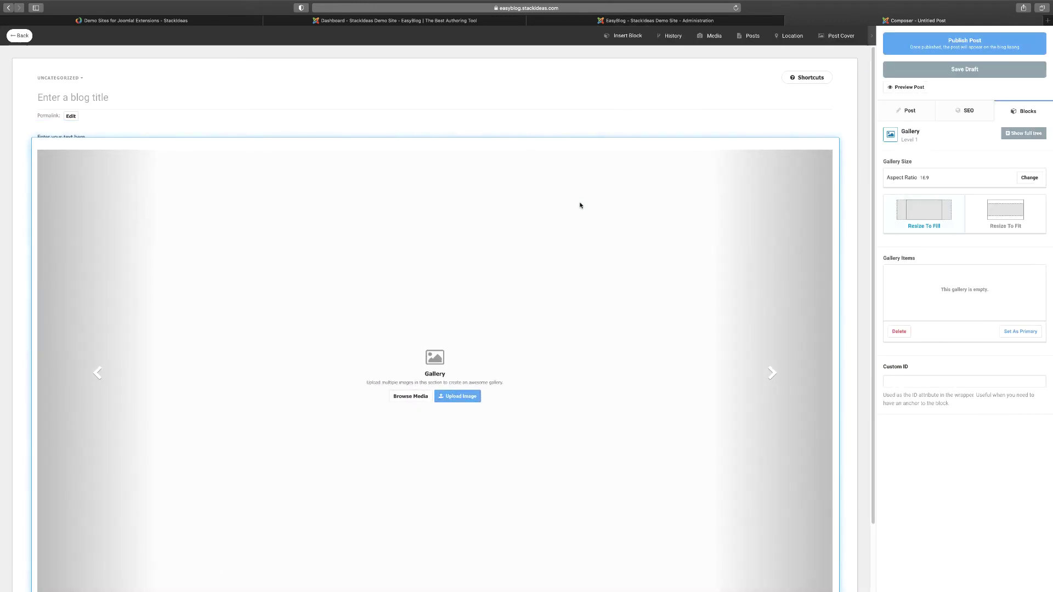
{"action": "left_click", "coordinate": [627, 36]}
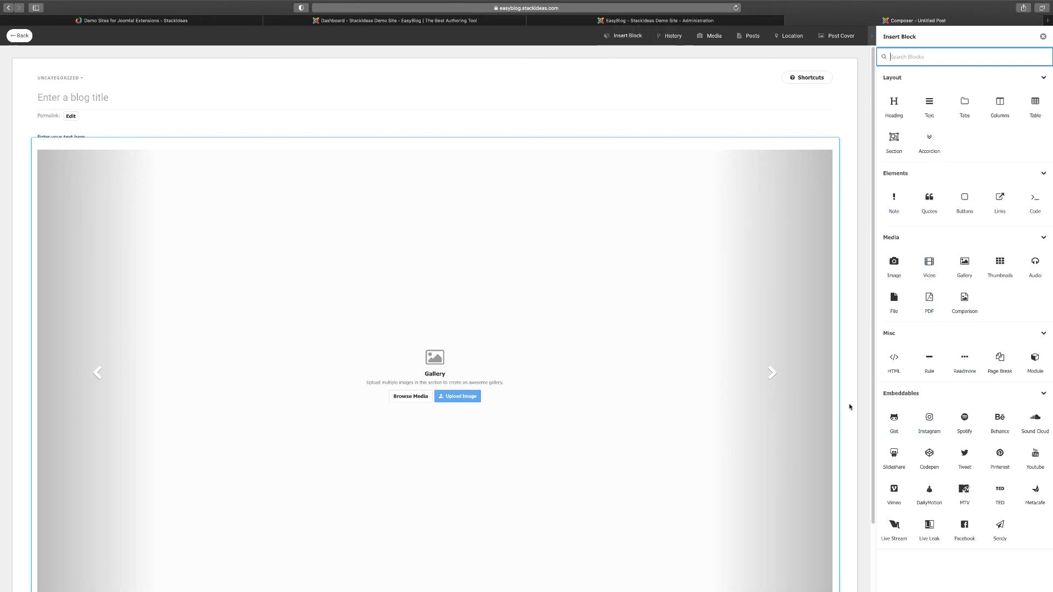
{"action": "scroll", "coordinate": [505, 329], "scroll_direction": "down", "scroll_amount": 2}
{"action": "scroll", "coordinate": [470, 340], "scroll_direction": "up", "scroll_amount": 2}
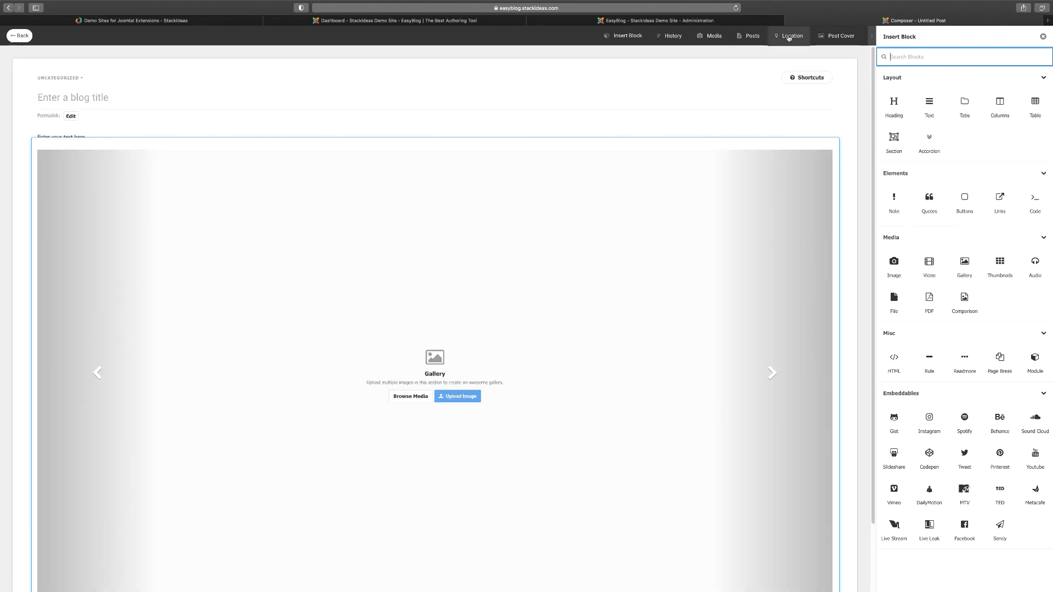
{"action": "left_click_drag", "start_coordinate": [894, 107], "coordinate": [620, 310]}
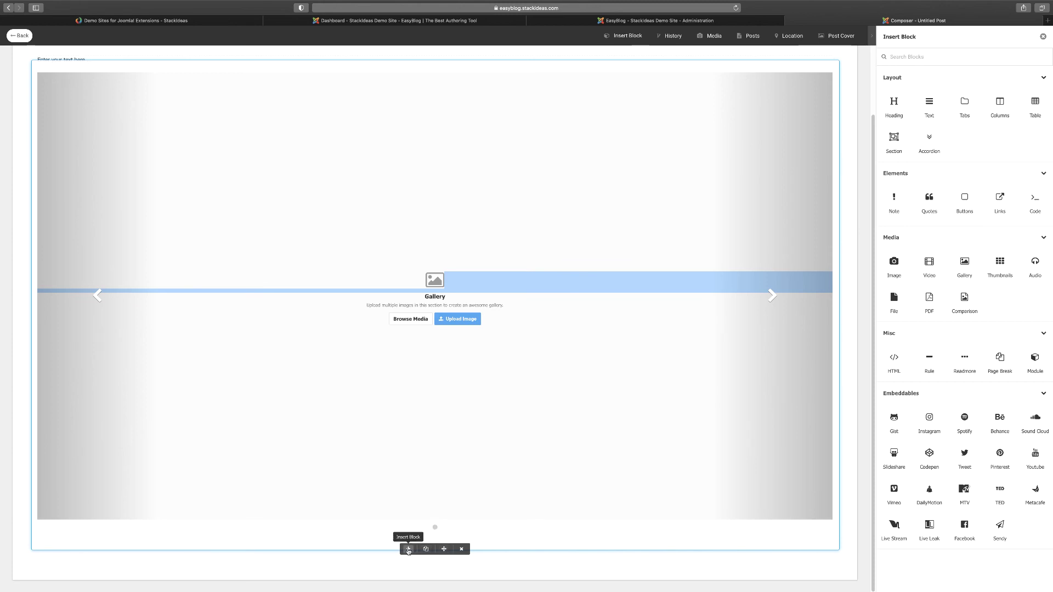
{"action": "left_click", "coordinate": [408, 548]}
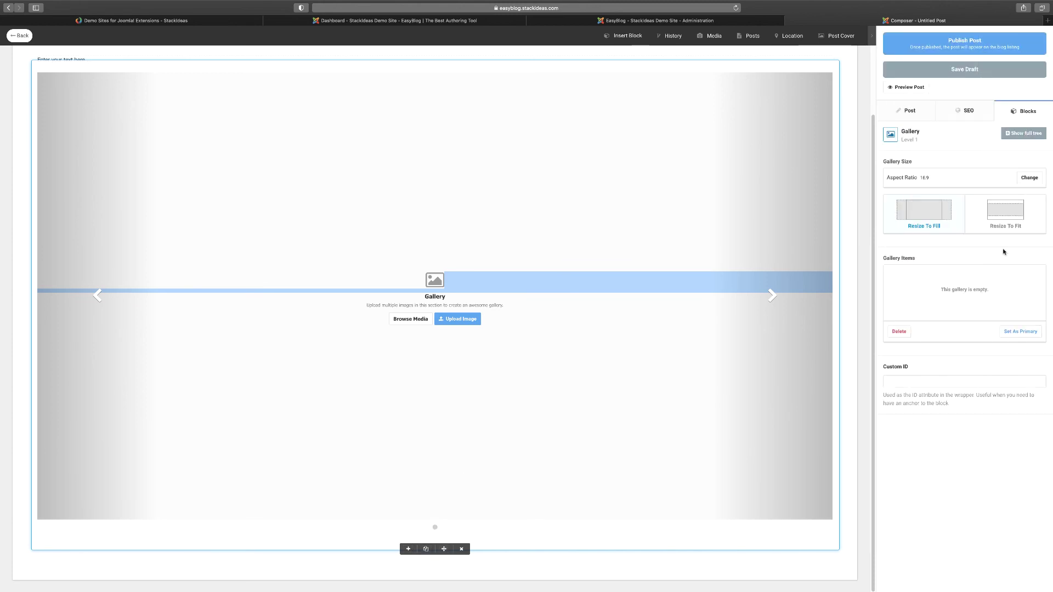
{"action": "left_click", "coordinate": [997, 213]}
{"action": "scroll", "coordinate": [609, 304], "scroll_direction": "up", "scroll_amount": 2}
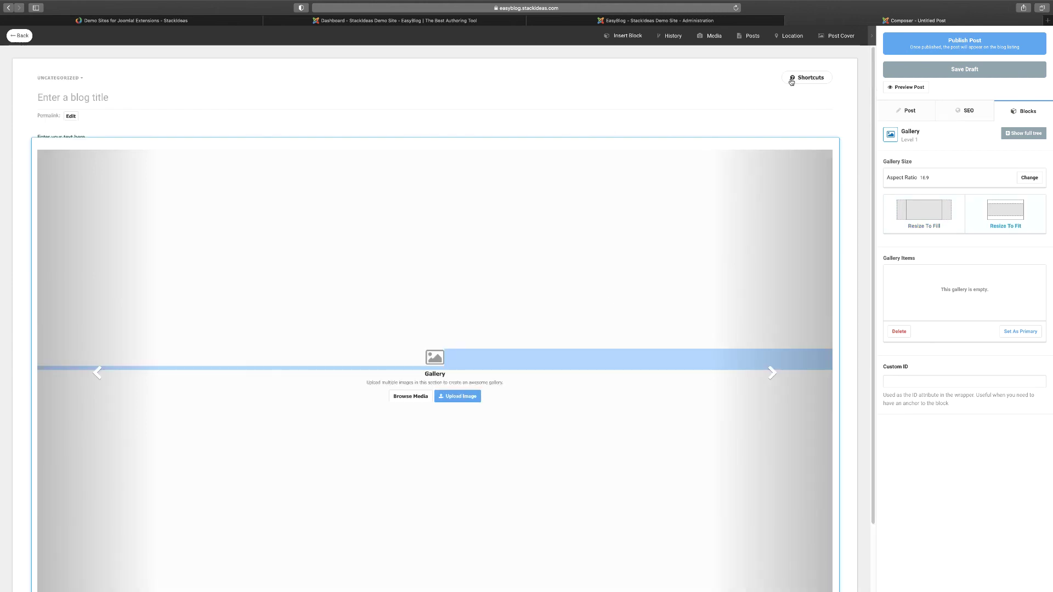
Check the post's revision history, then browse My Media and Shared Media in the media manager
{"action": "left_click", "coordinate": [675, 38]}
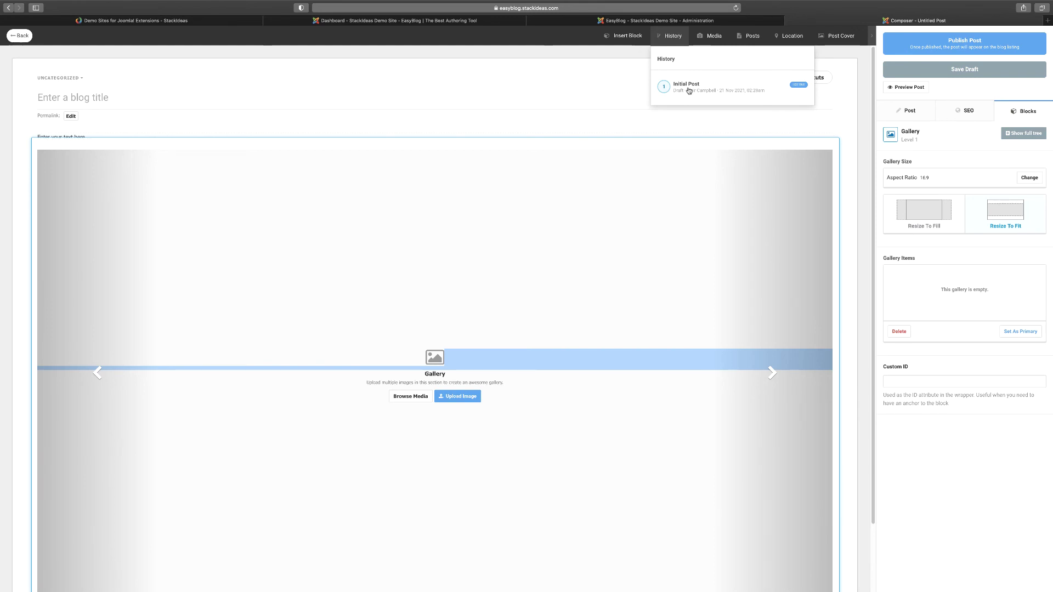
{"action": "left_click", "coordinate": [618, 80]}
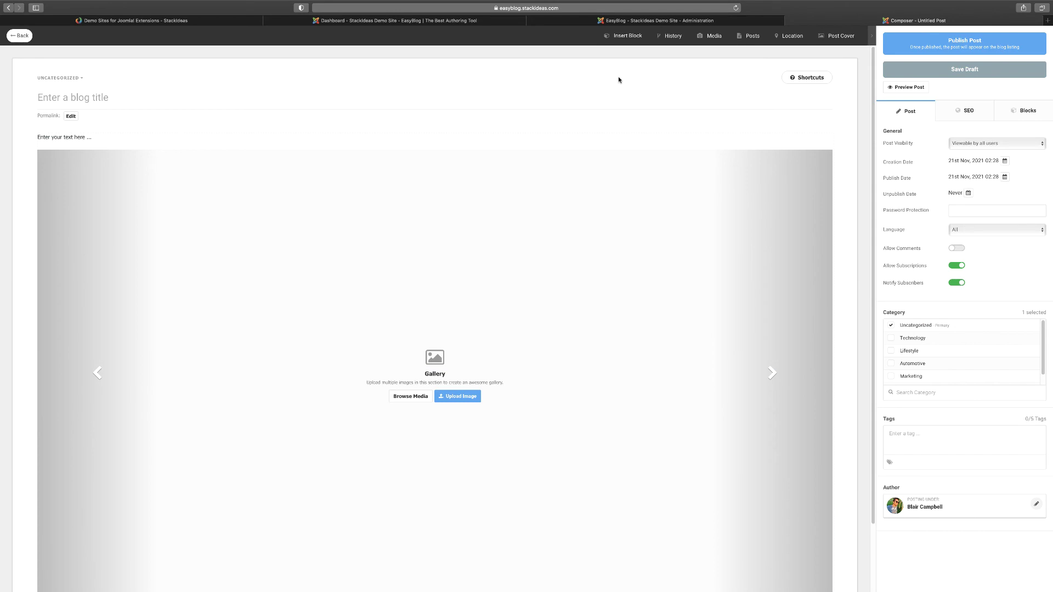
{"action": "left_click", "coordinate": [715, 35]}
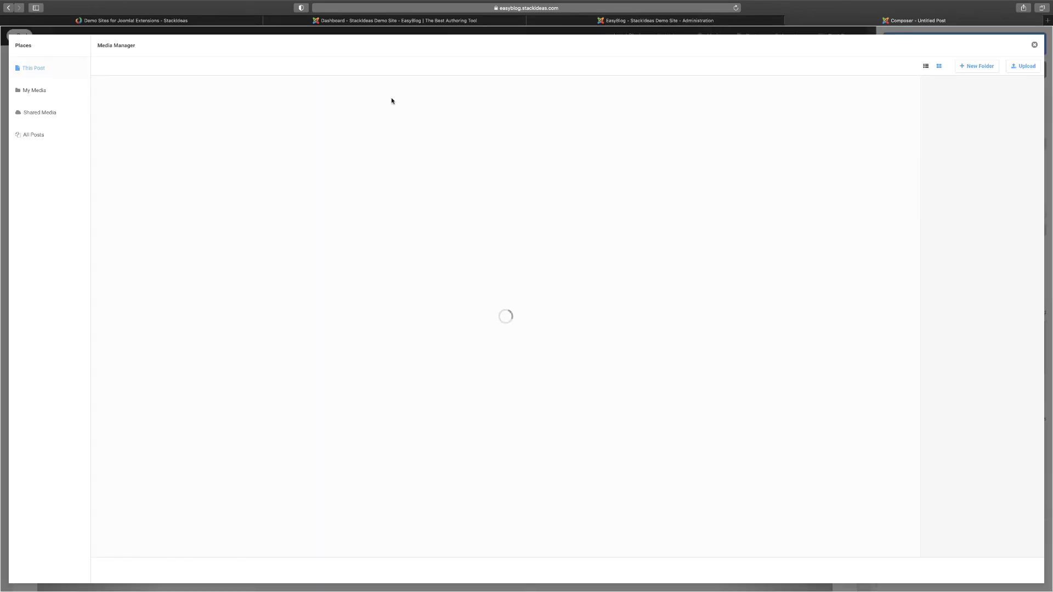
{"action": "left_click", "coordinate": [41, 89]}
{"action": "left_click", "coordinate": [61, 116]}
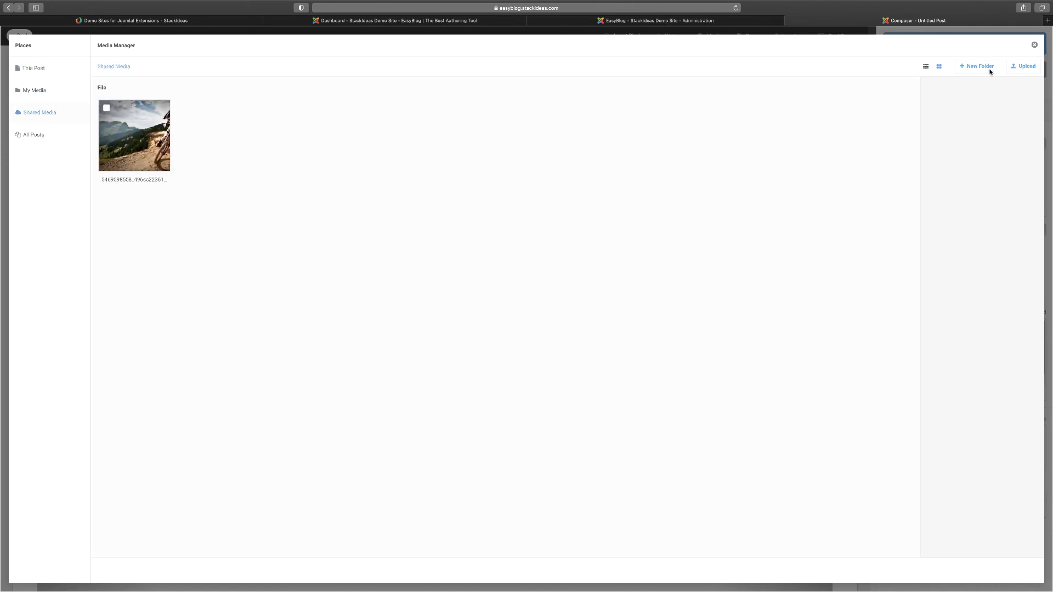
{"action": "left_click", "coordinate": [1035, 46]}
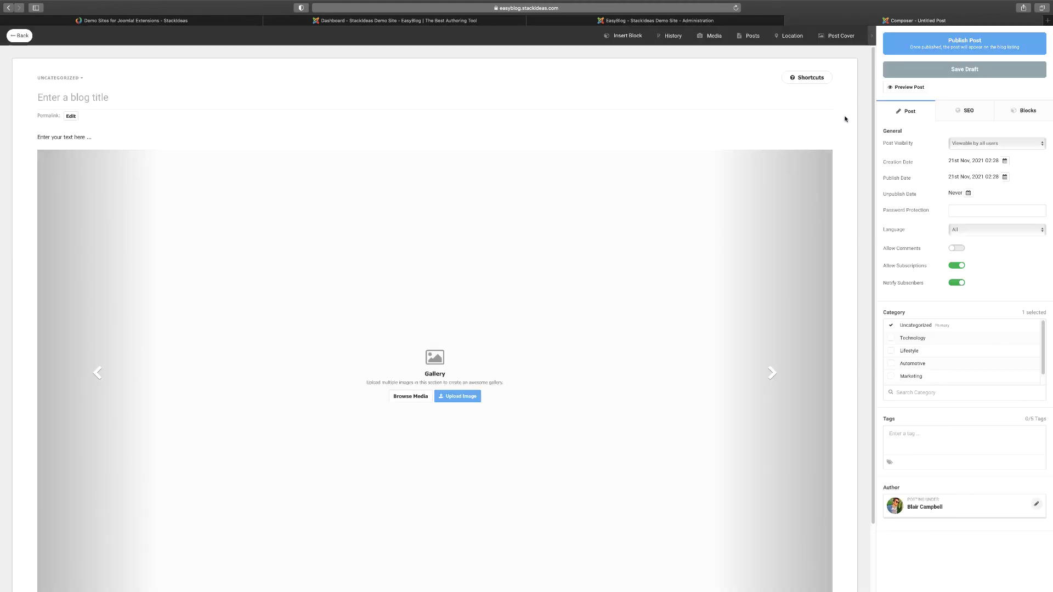
Glance at the other posts list, then the post's Location and Post Cover settings
{"action": "left_click", "coordinate": [746, 38]}
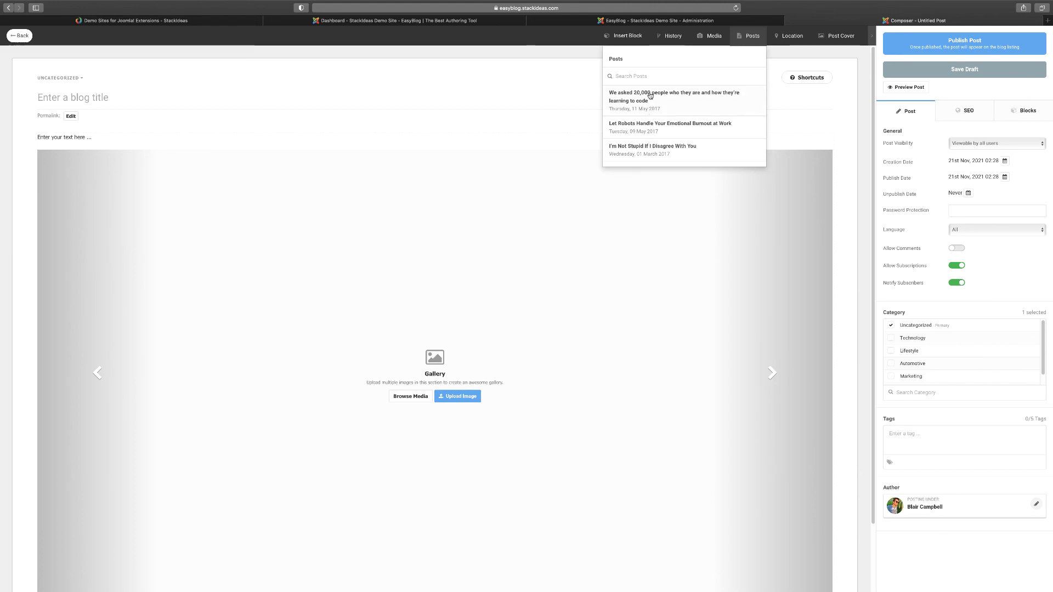
{"action": "left_click", "coordinate": [805, 103]}
{"action": "left_click", "coordinate": [787, 37]}
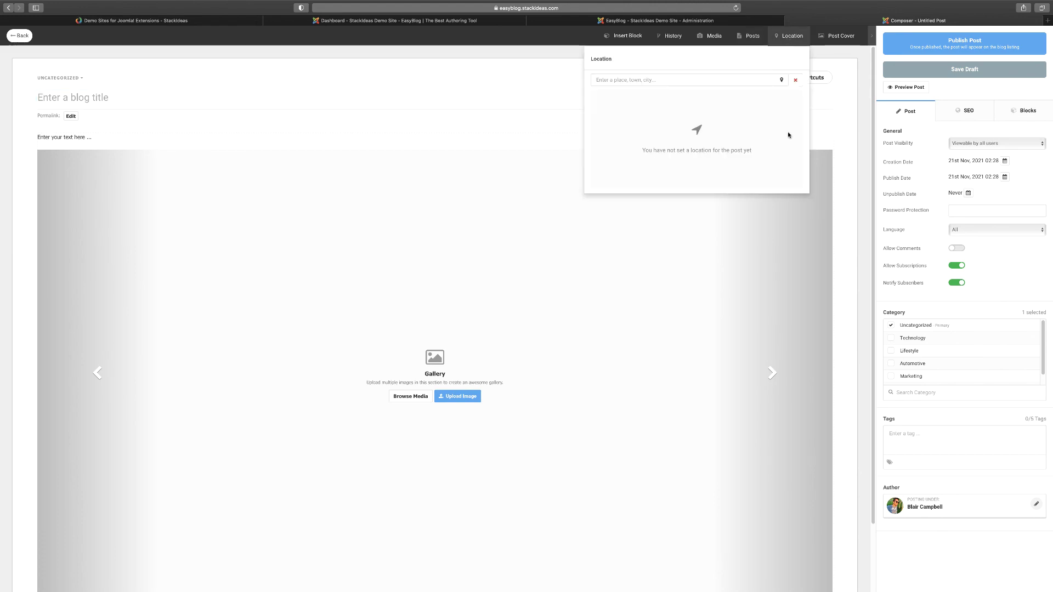
{"action": "left_click", "coordinate": [839, 36]}
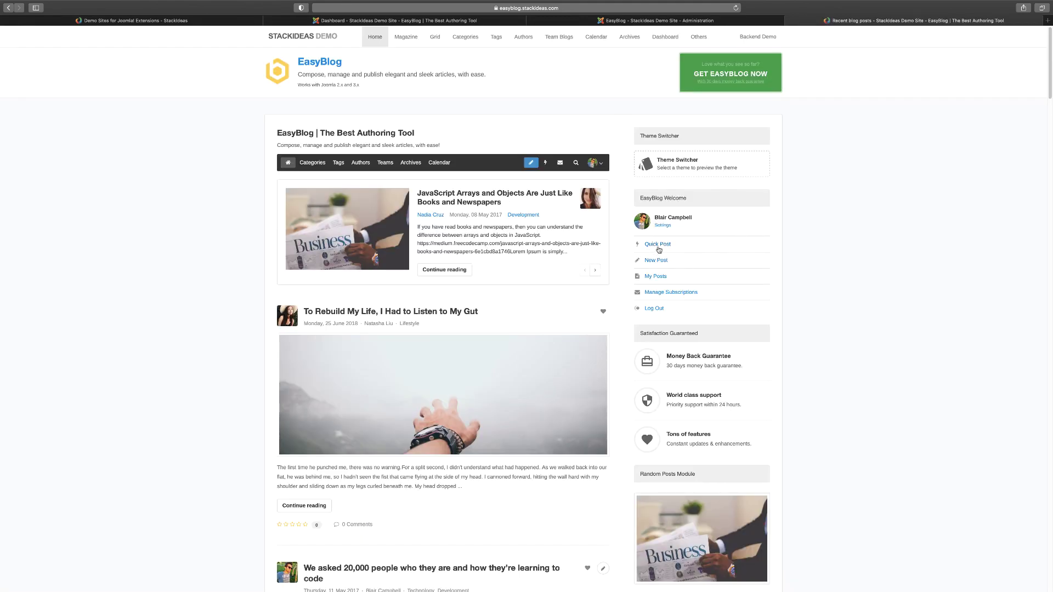
{"action": "left_click", "coordinate": [658, 244]}
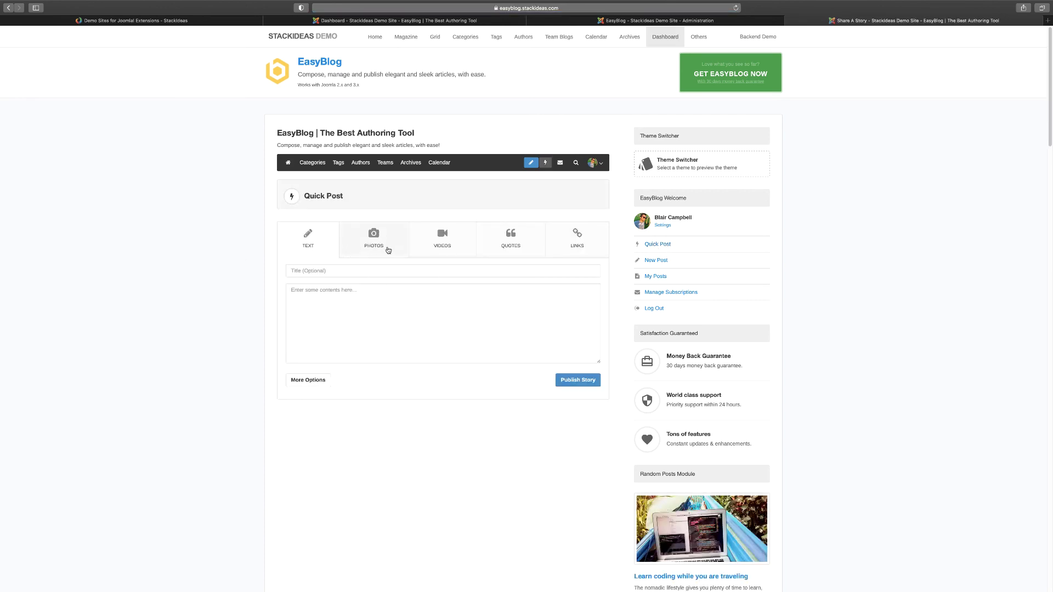
{"action": "left_click", "coordinate": [451, 256]}
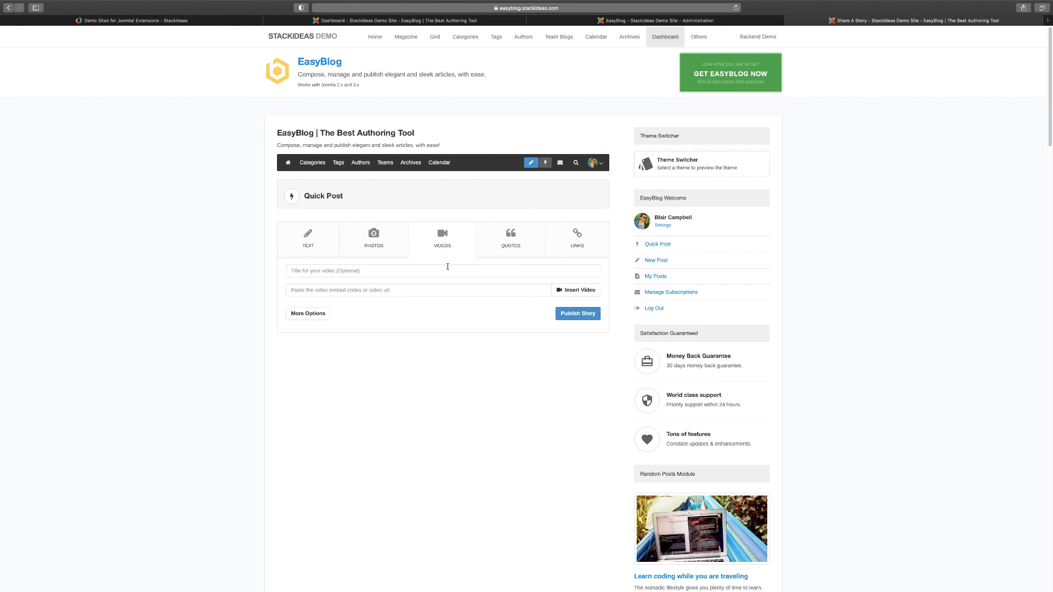
{"action": "left_click", "coordinate": [378, 248]}
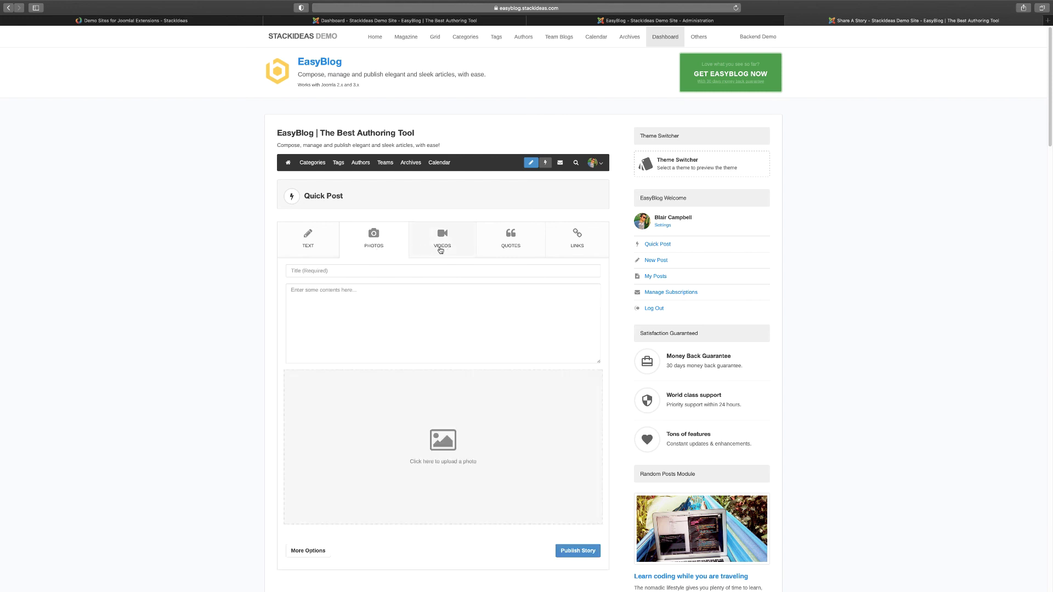
{"action": "left_click", "coordinate": [436, 249]}
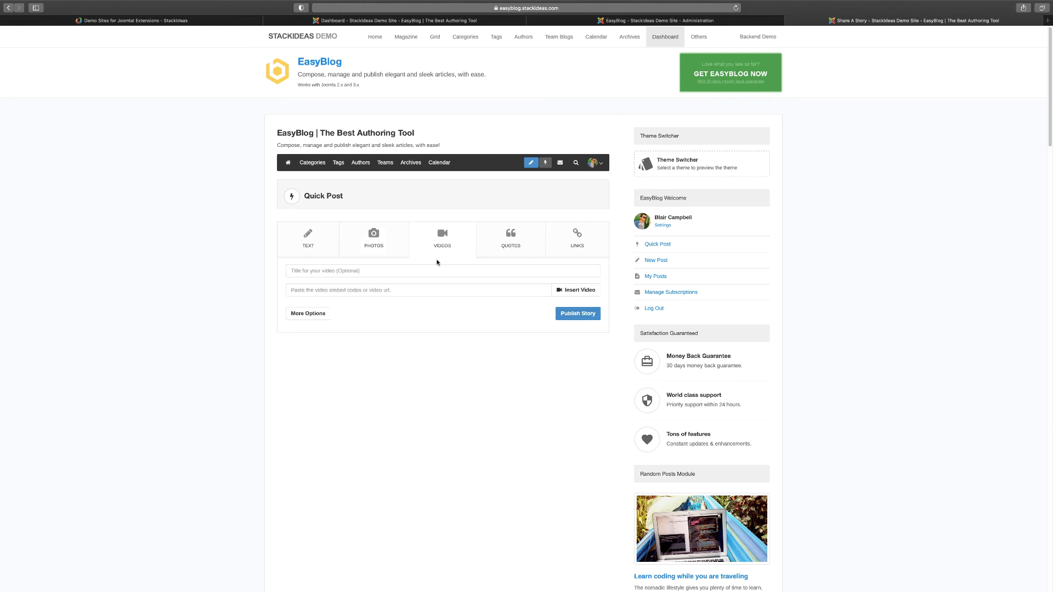
{"action": "left_click", "coordinate": [312, 254]}
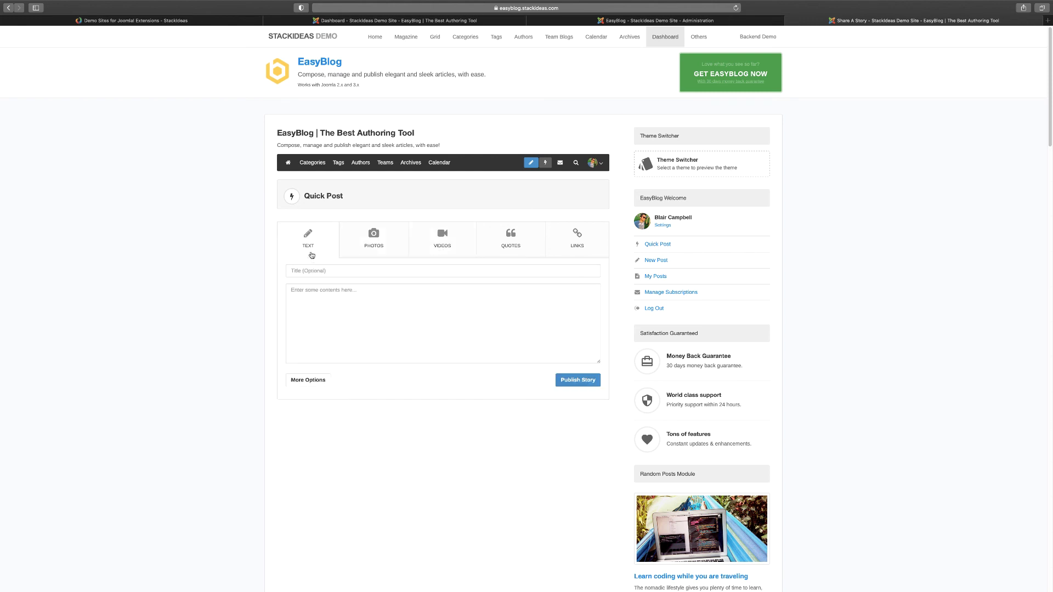
{"action": "left_click", "coordinate": [375, 37]}
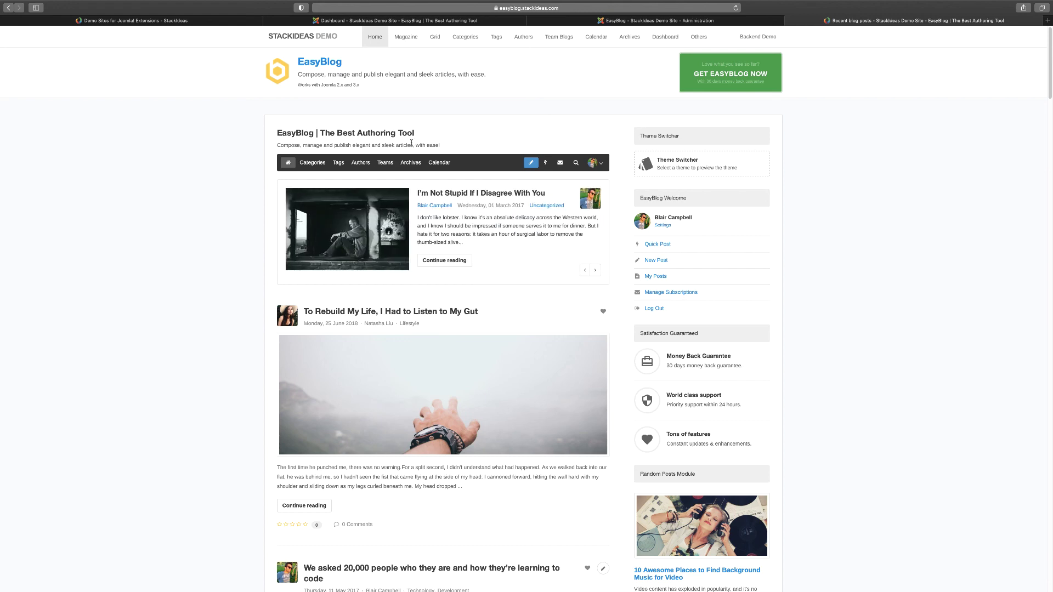
Scroll down through the demo site's front-page blog listing
{"action": "scroll", "coordinate": [425, 244], "scroll_direction": "down", "scroll_amount": 3}
{"action": "scroll", "coordinate": [425, 244], "scroll_direction": "down", "scroll_amount": 15}
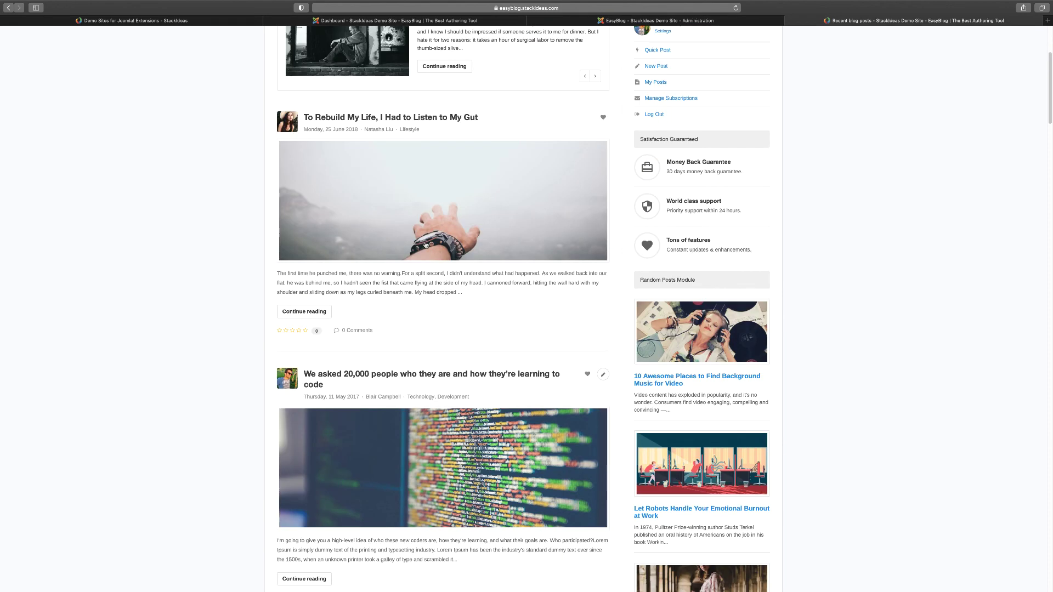
{"action": "scroll", "coordinate": [426, 245], "scroll_direction": "down", "scroll_amount": 9}
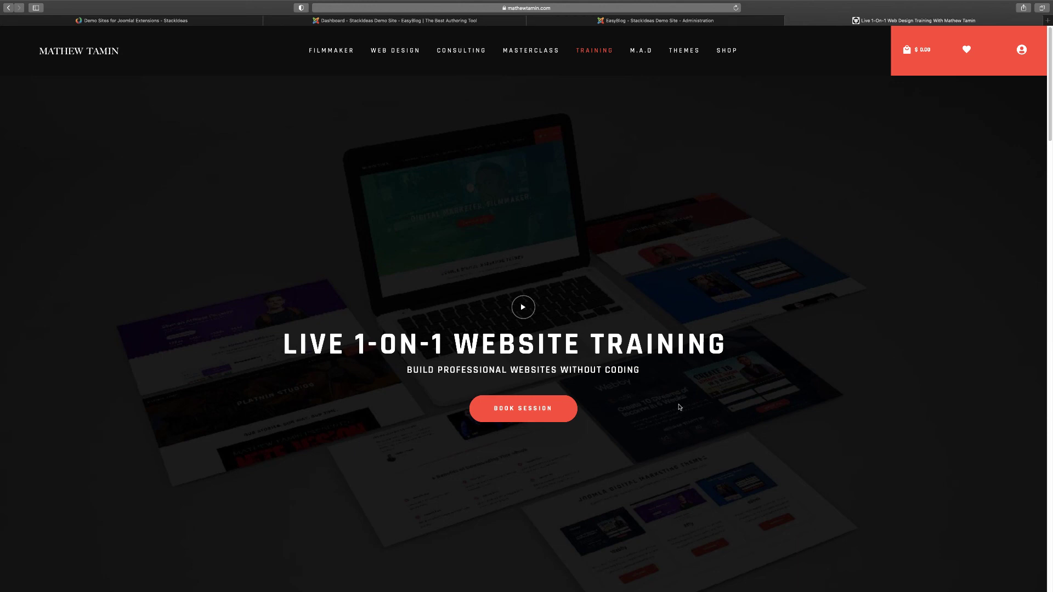
Scroll down to the training page's six feature cards, from 1-On-1 to Corporate Sessions
{"action": "scroll", "coordinate": [680, 407], "scroll_direction": "down", "scroll_amount": 10}
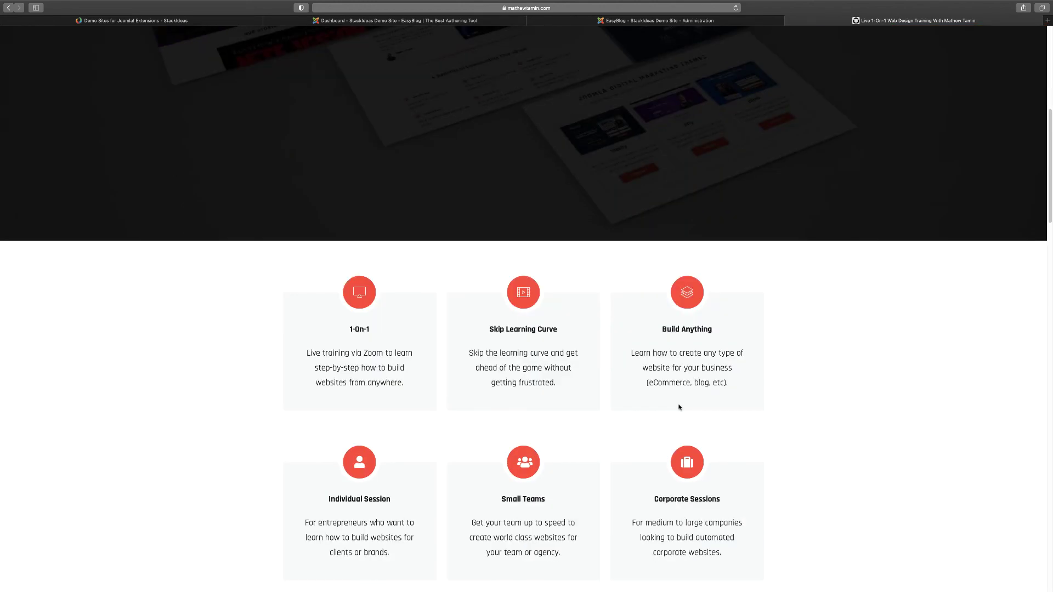